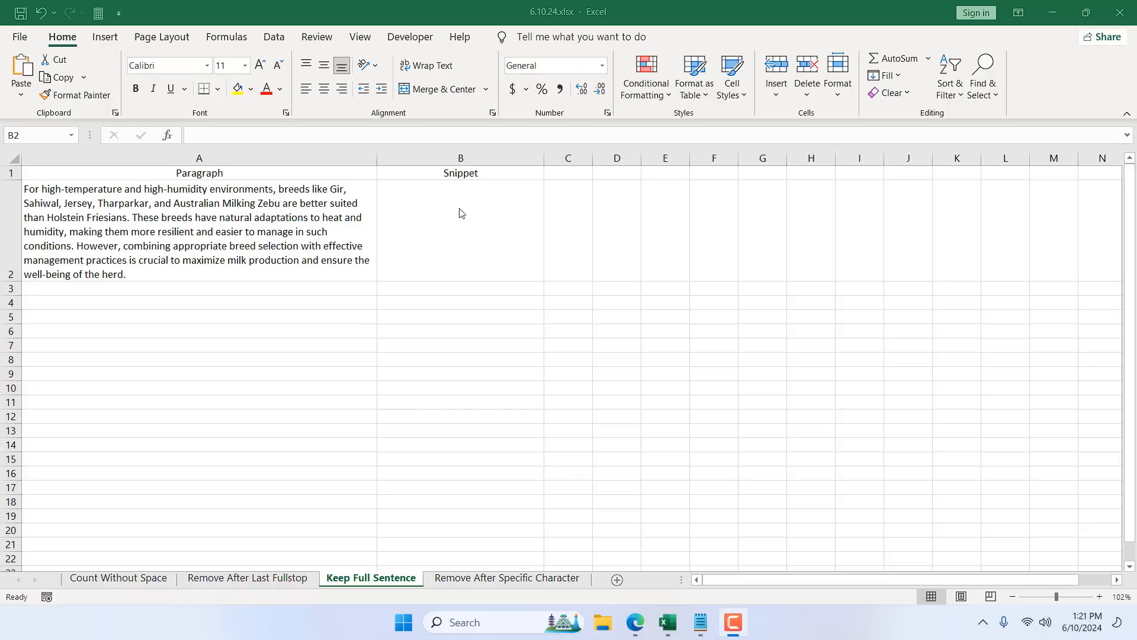
Step: Enter a formula in D2 that counts the characters of the paragraph in A2 with LEN
left_click(604, 230)
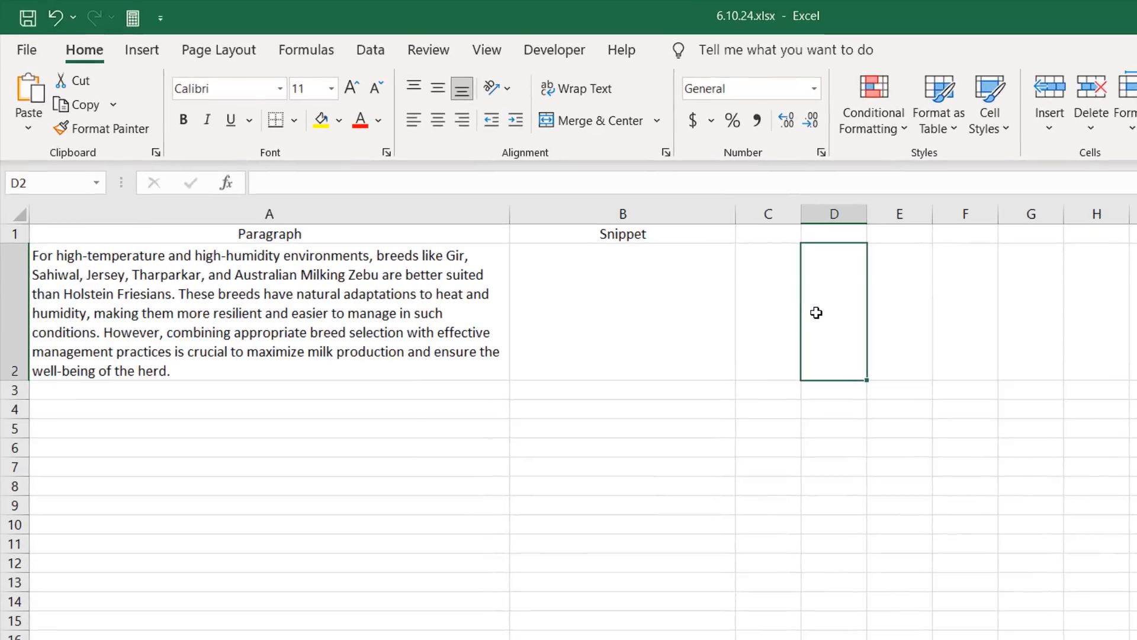
type("=len")
key("Tab")
left_click(350, 310)
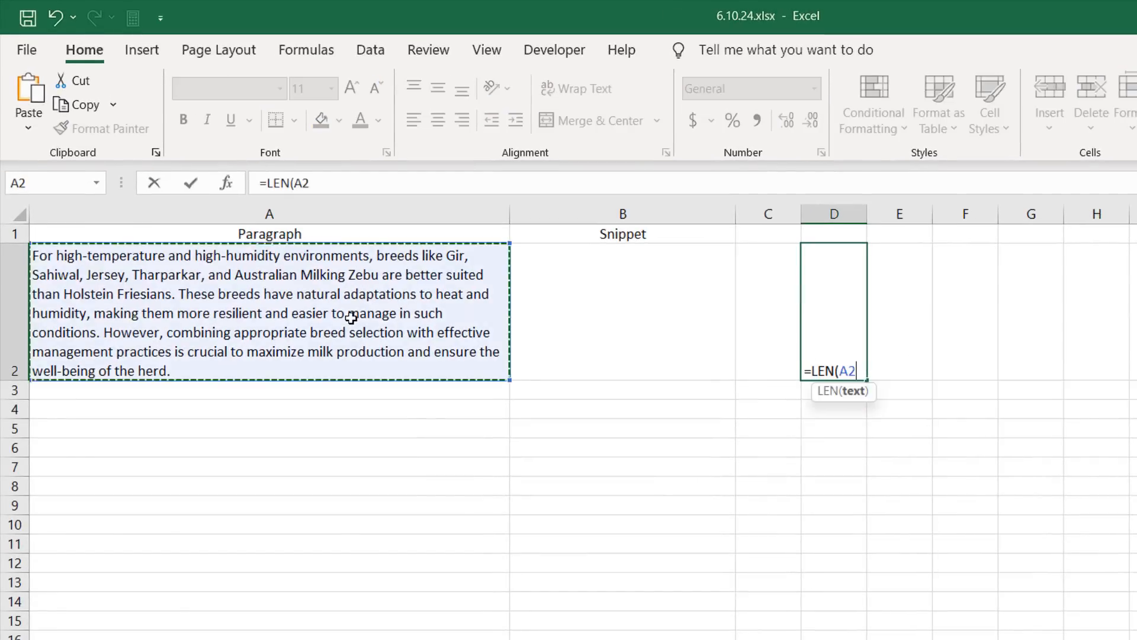
type(")")
key("Return")
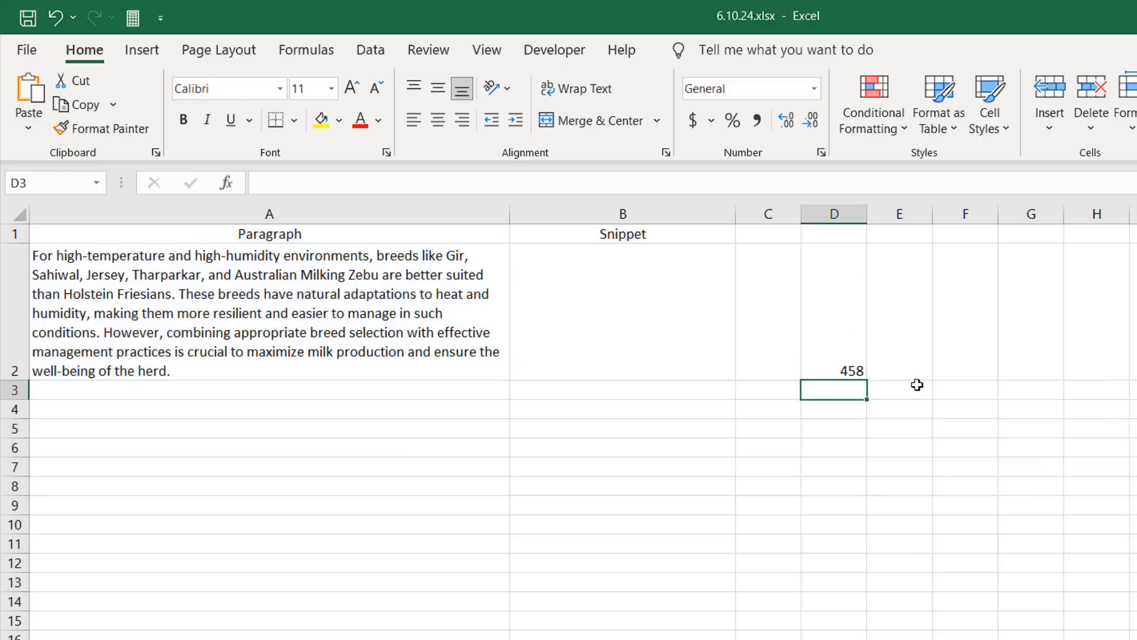
Step: Enter =LEFT(A2,400) in C2 to return the first 400 characters of the paragraph
left_click(828, 336)
left_click(764, 351)
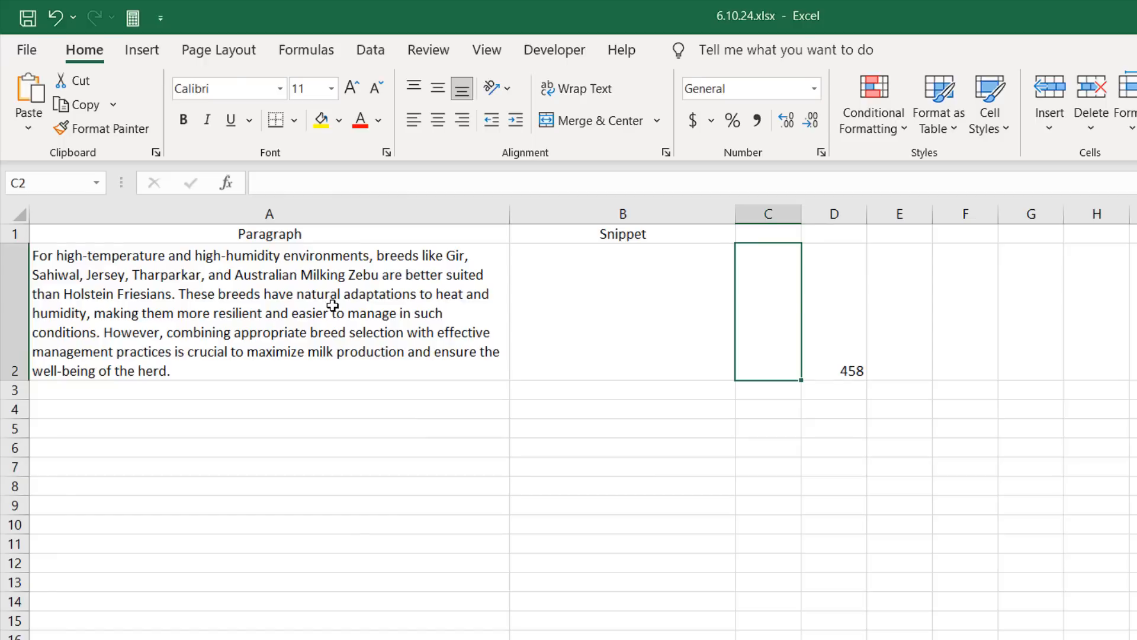
type("=L")
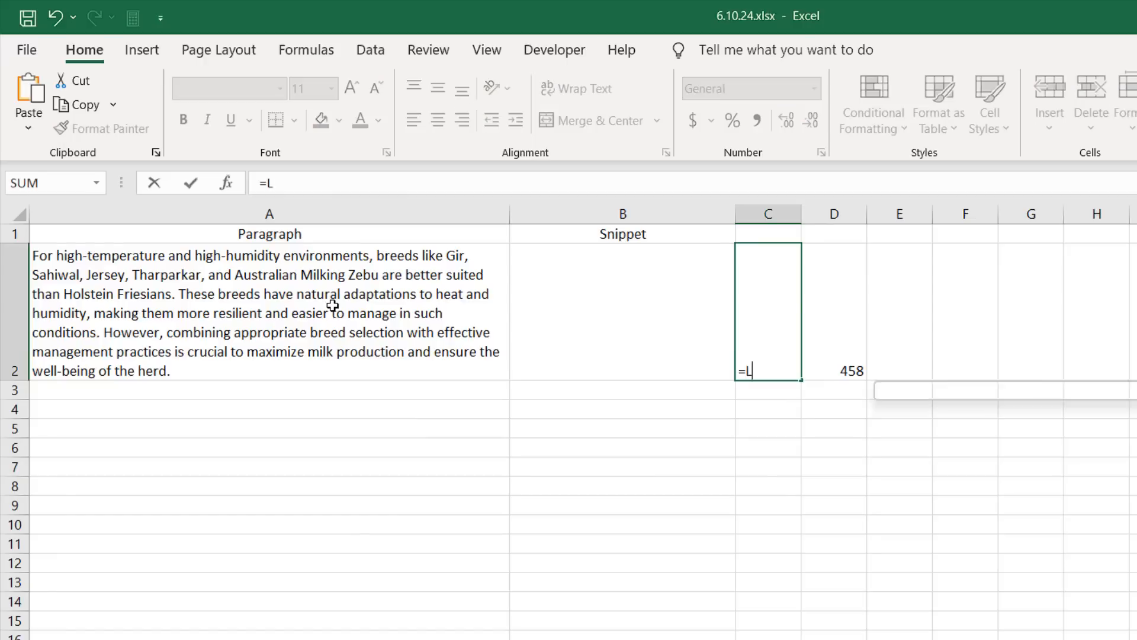
type("eft")
key("Tab")
left_click(376, 294)
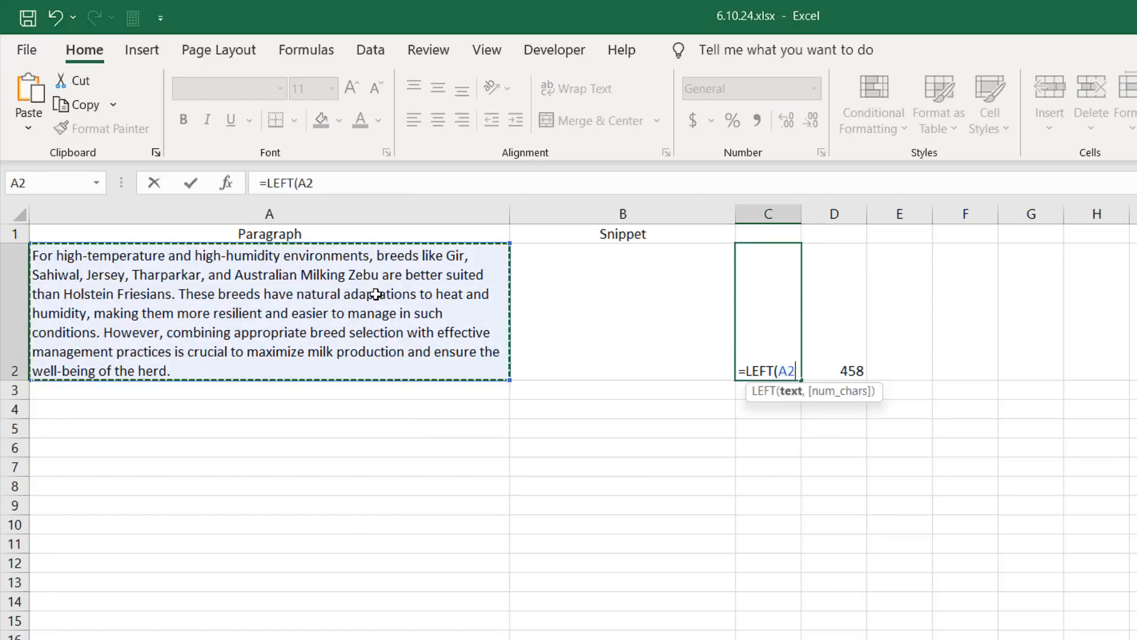
type(",")
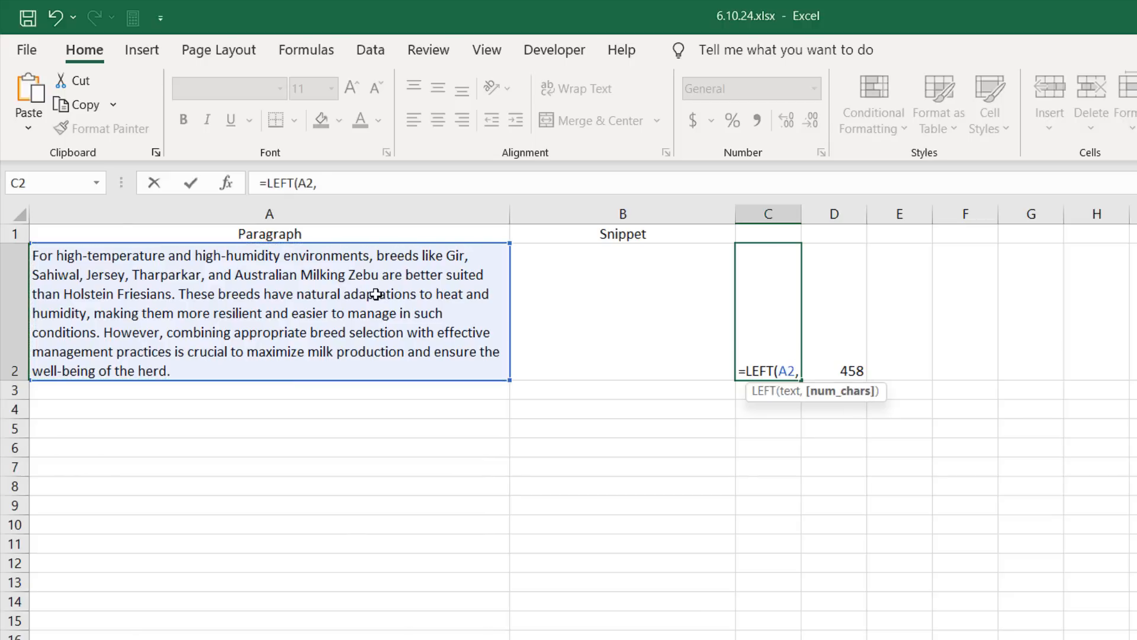
type("400)")
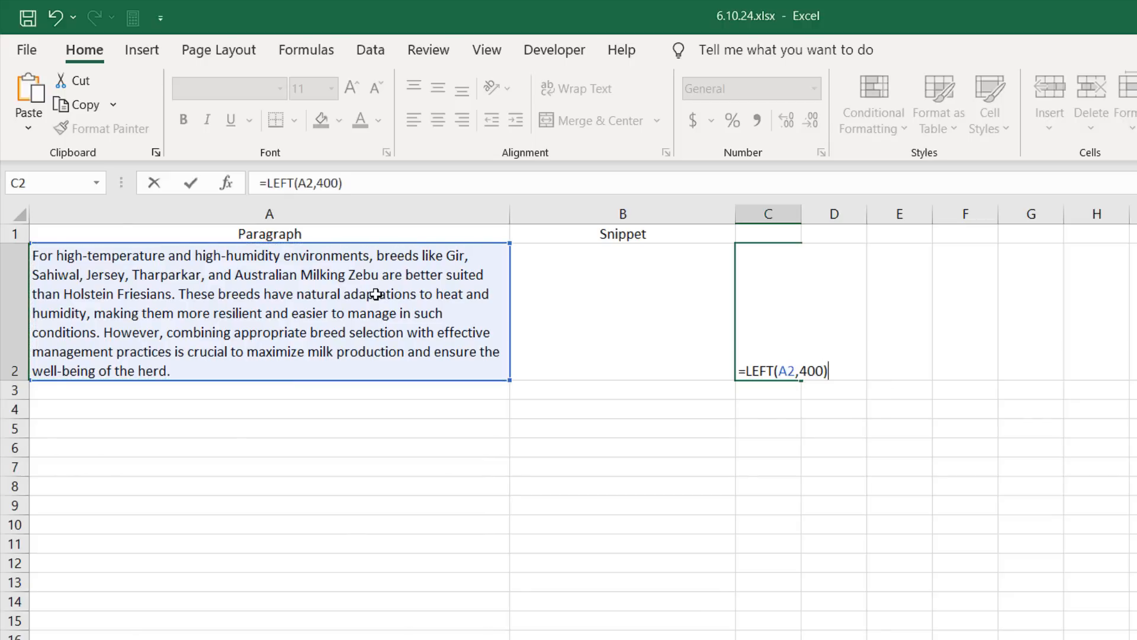
key("Return")
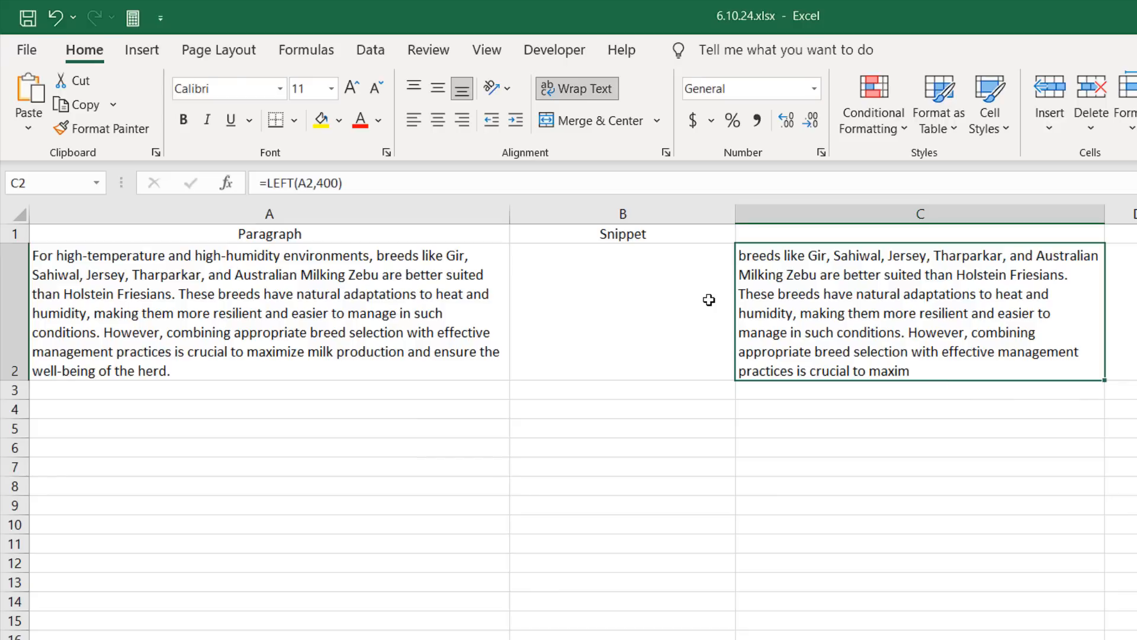
Step: Wrap the C2 formula in SUBSTITUTE to replace every "." with an empty string
left_click(267, 183)
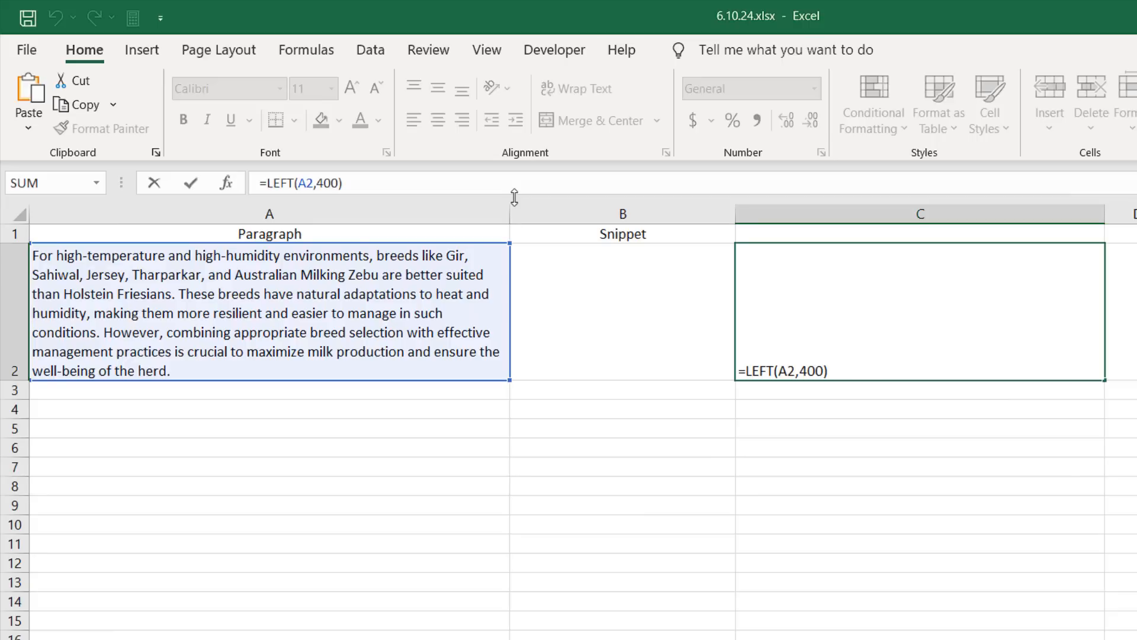
type("Sub")
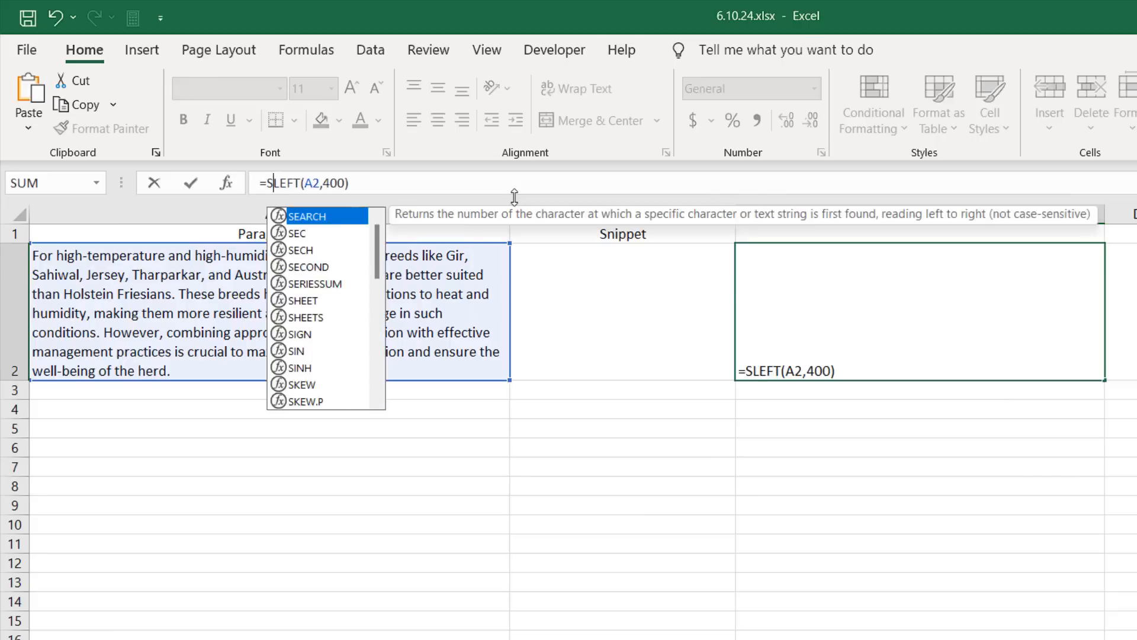
double_click(343, 217)
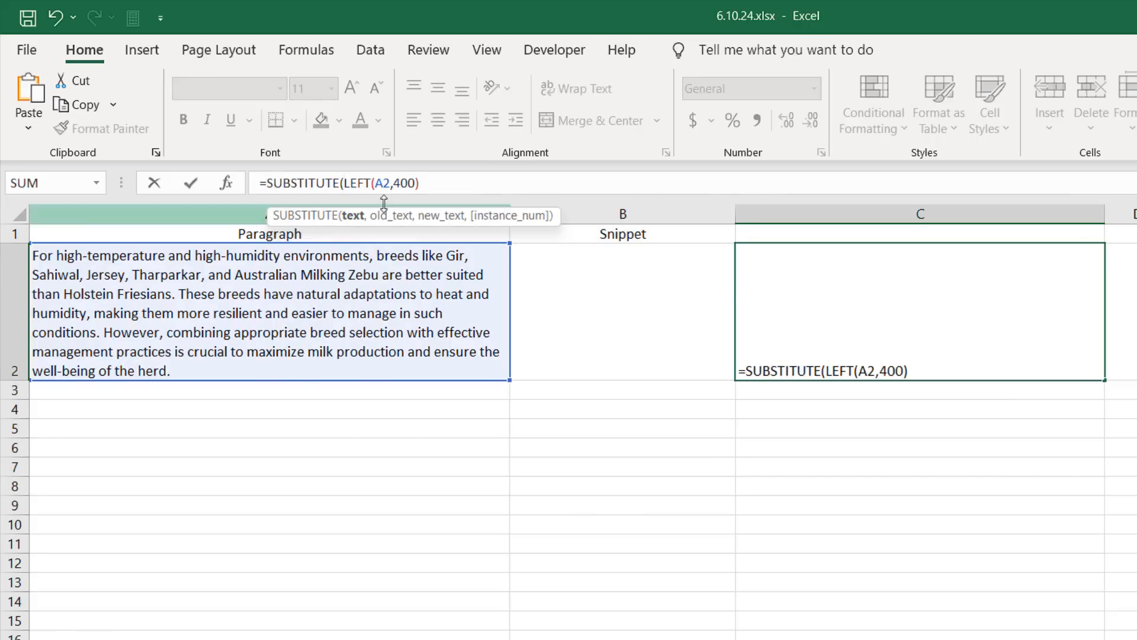
left_click(441, 176)
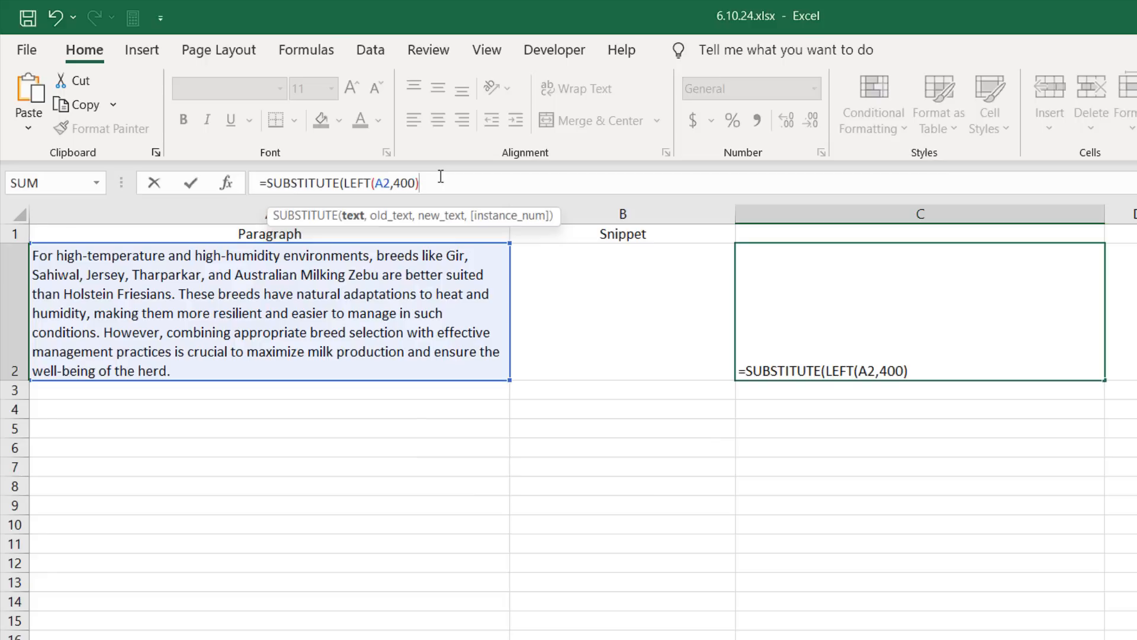
type(",")
type("\".")
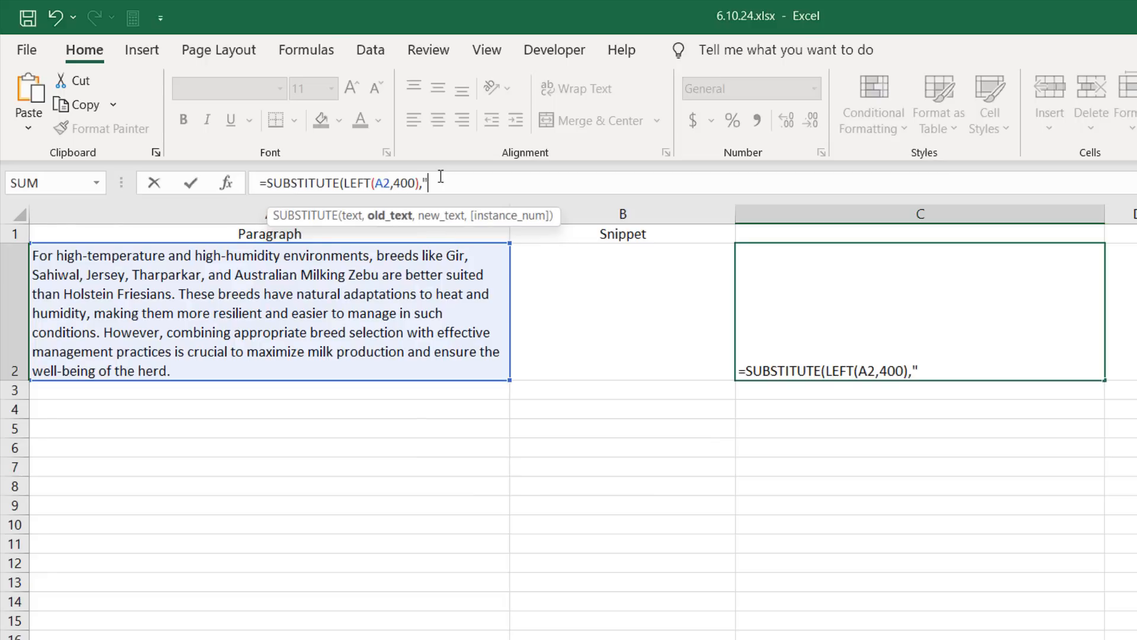
type("\"")
type(",")
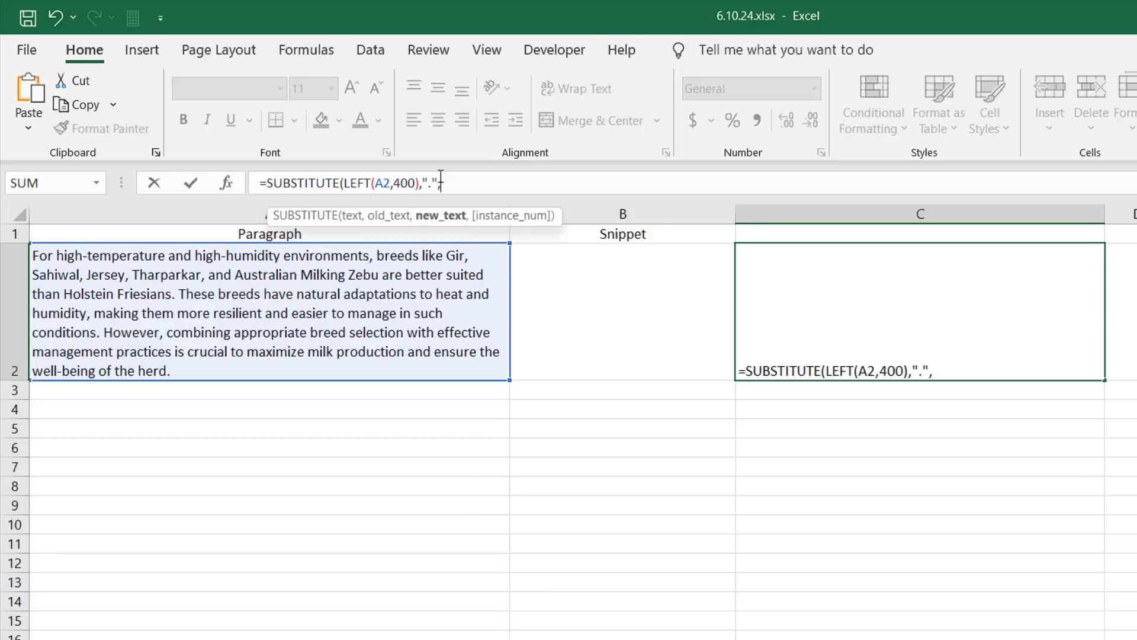
type("\"\")")
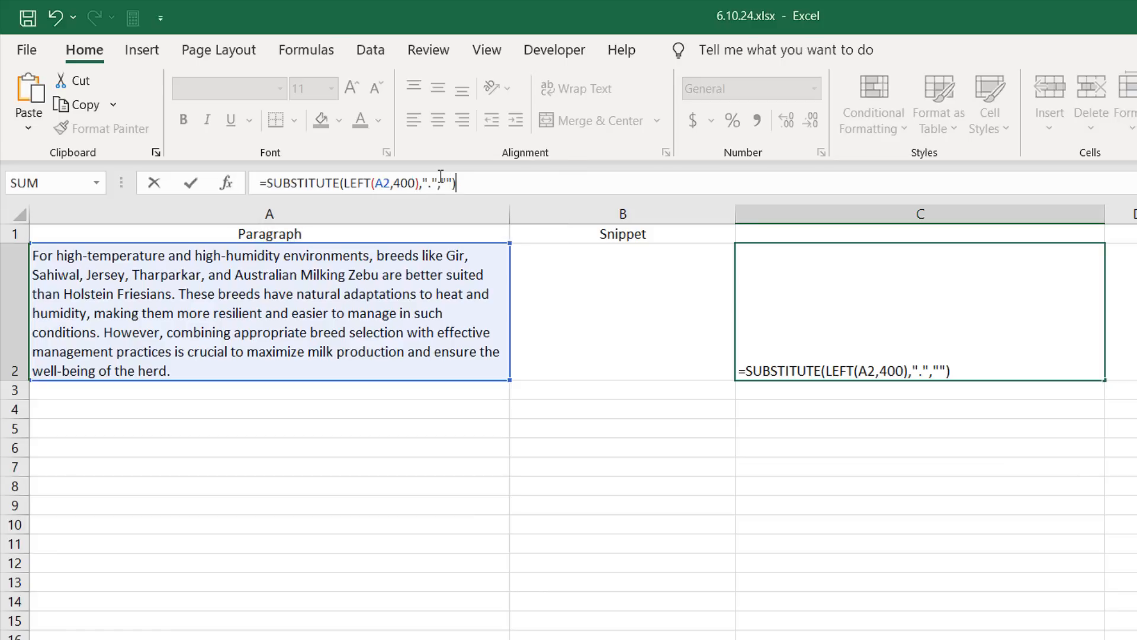
key("Return")
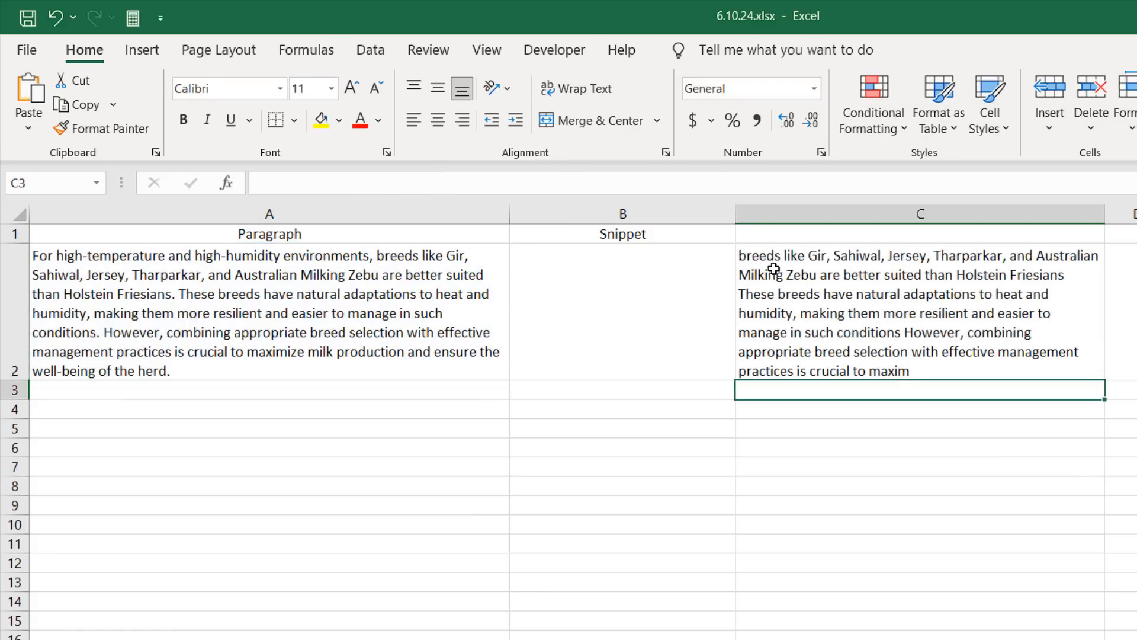
Step: Turn on text wrapping for cell C2
left_click(891, 347)
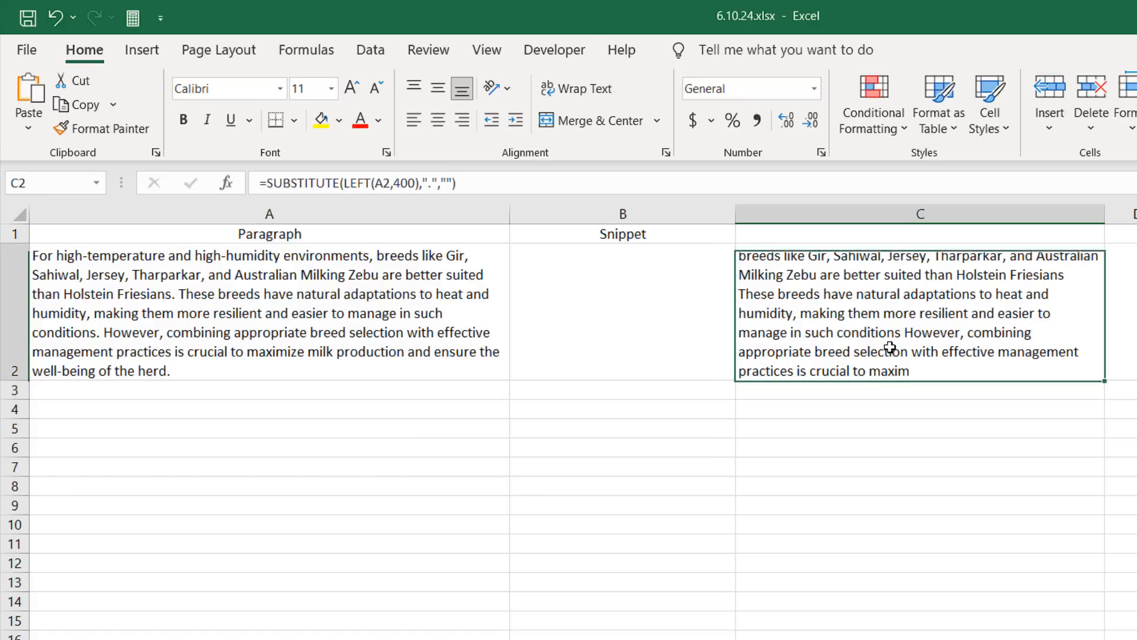
key("alt+h")
key("w")
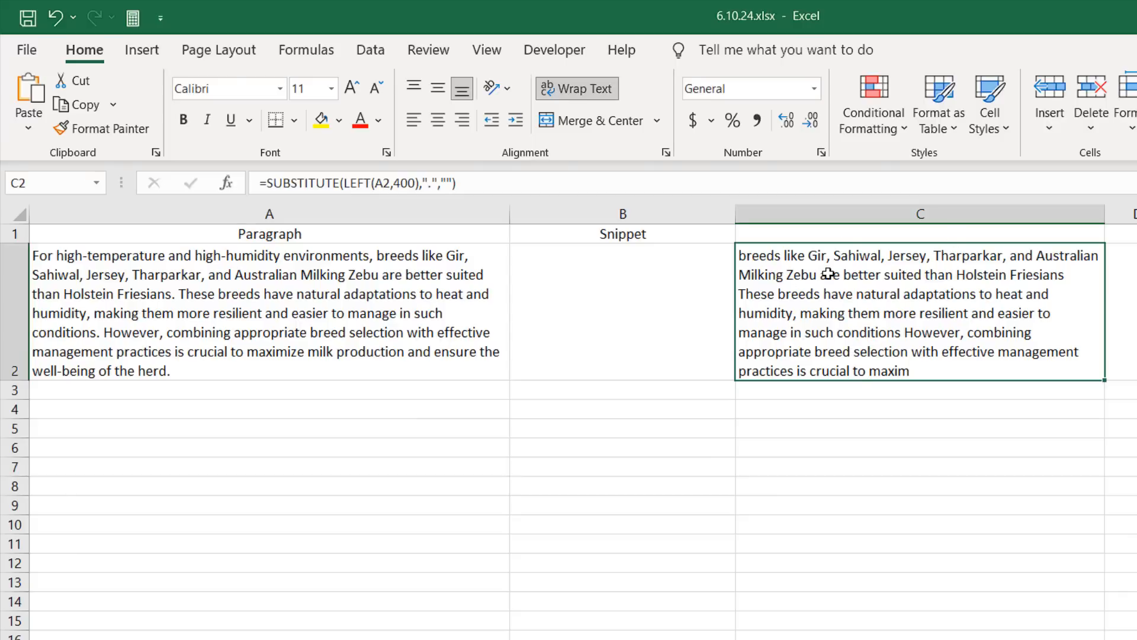
Step: Wrap the C2 formula in LEN to count the characters of the text without full stops
left_click(270, 183)
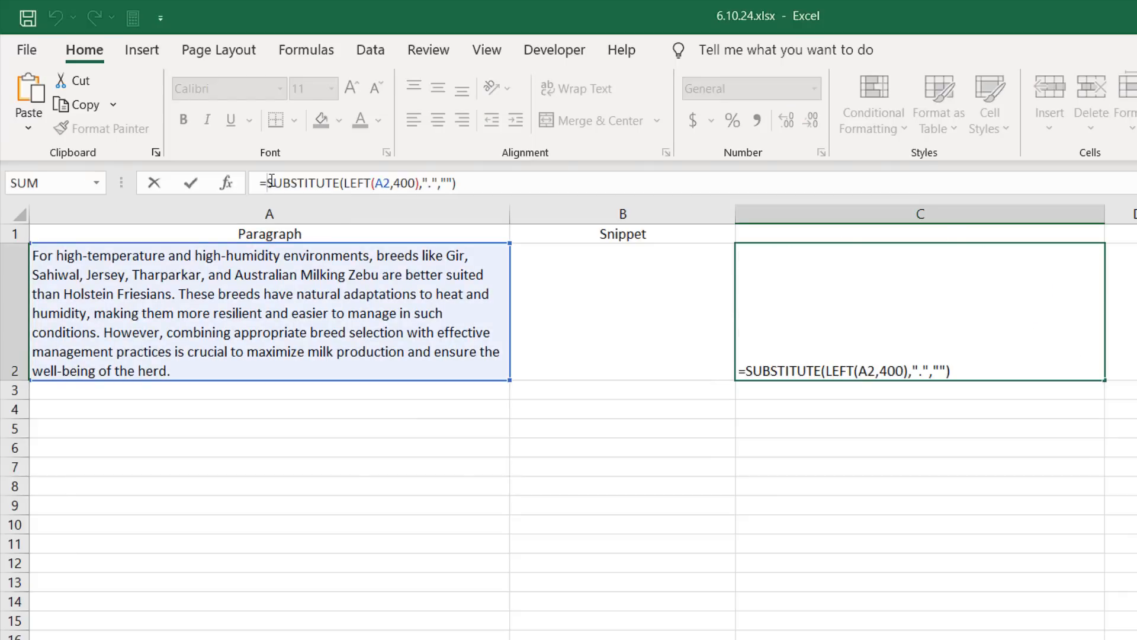
type("LEN(")
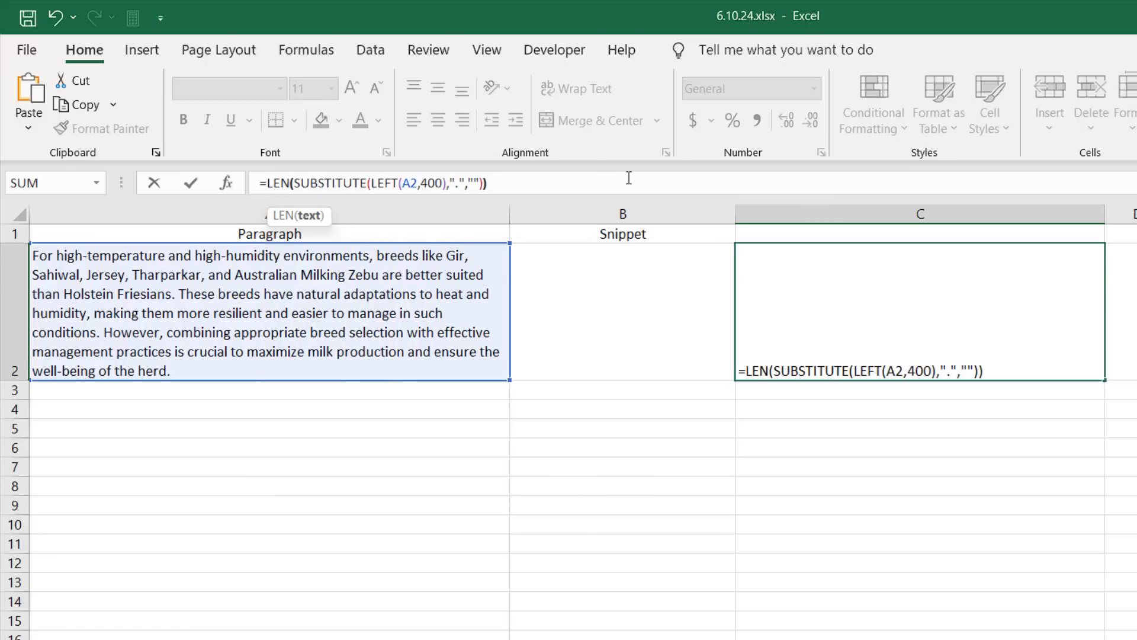
left_click(629, 177)
type(")")
key("Return")
left_click(875, 294)
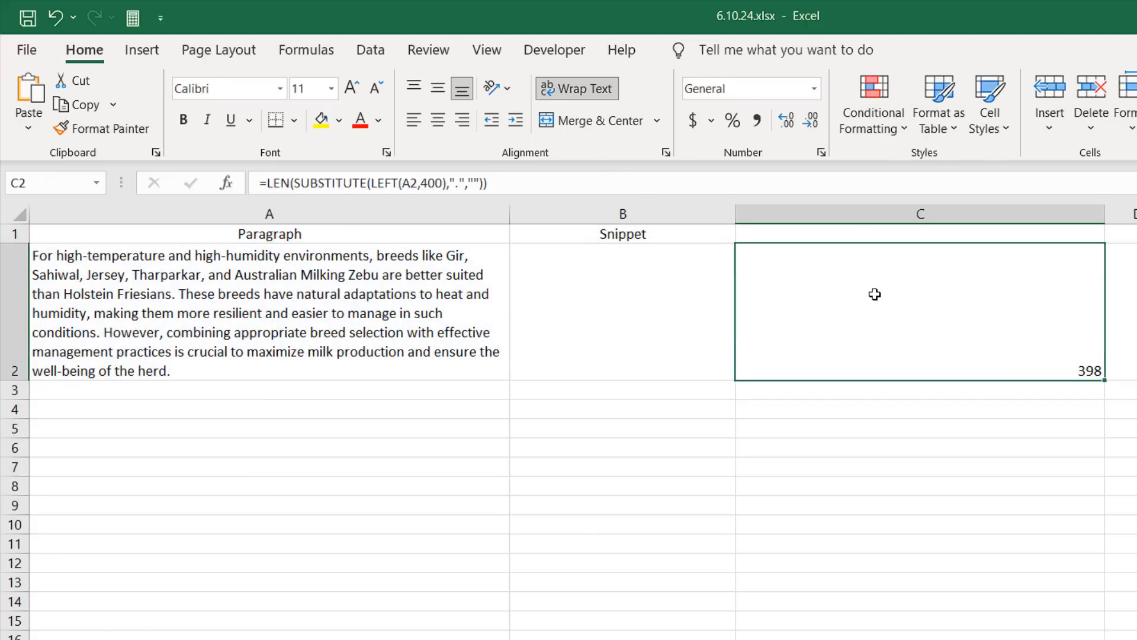
Step: Prefix the C2 formula with 400- so it counts the full stops within the first 400 characters
left_click(269, 182)
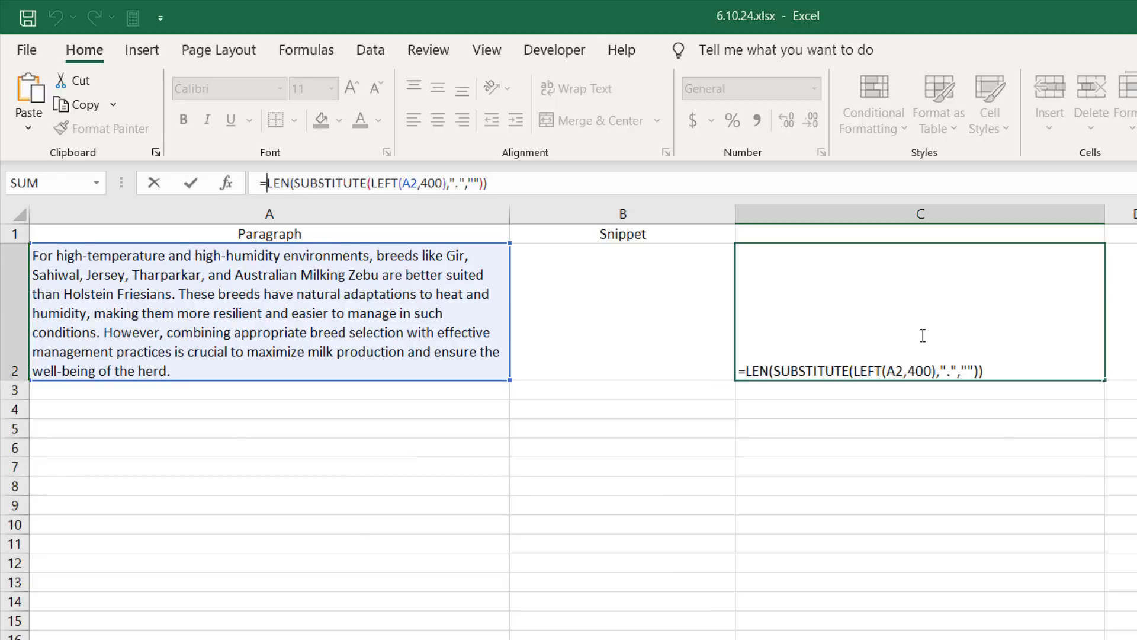
type("400-")
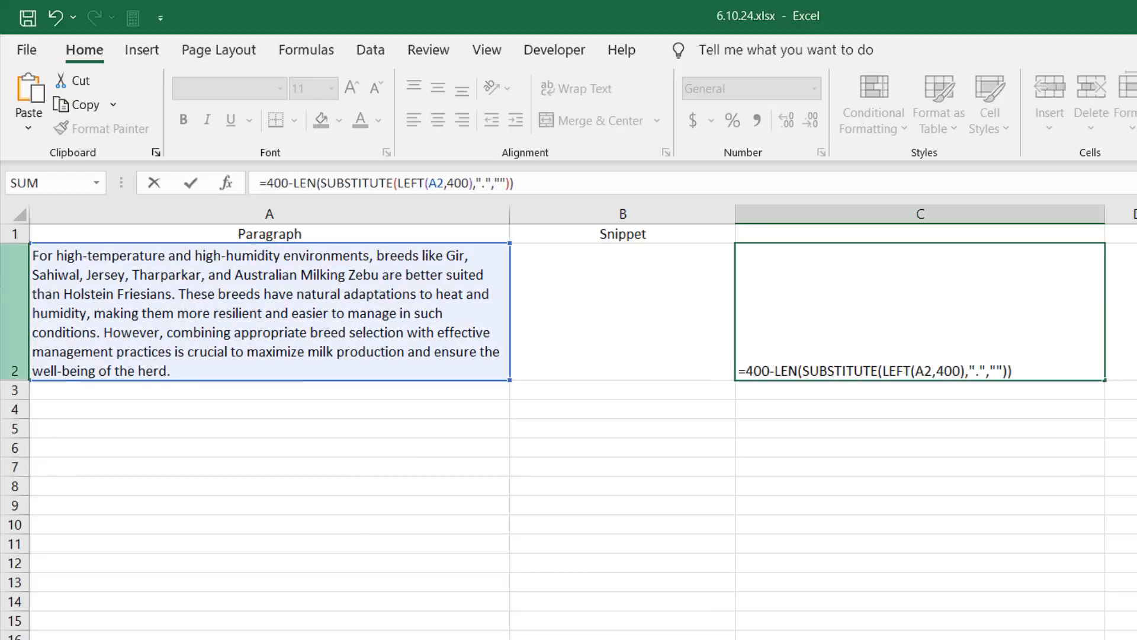
left_click(524, 186)
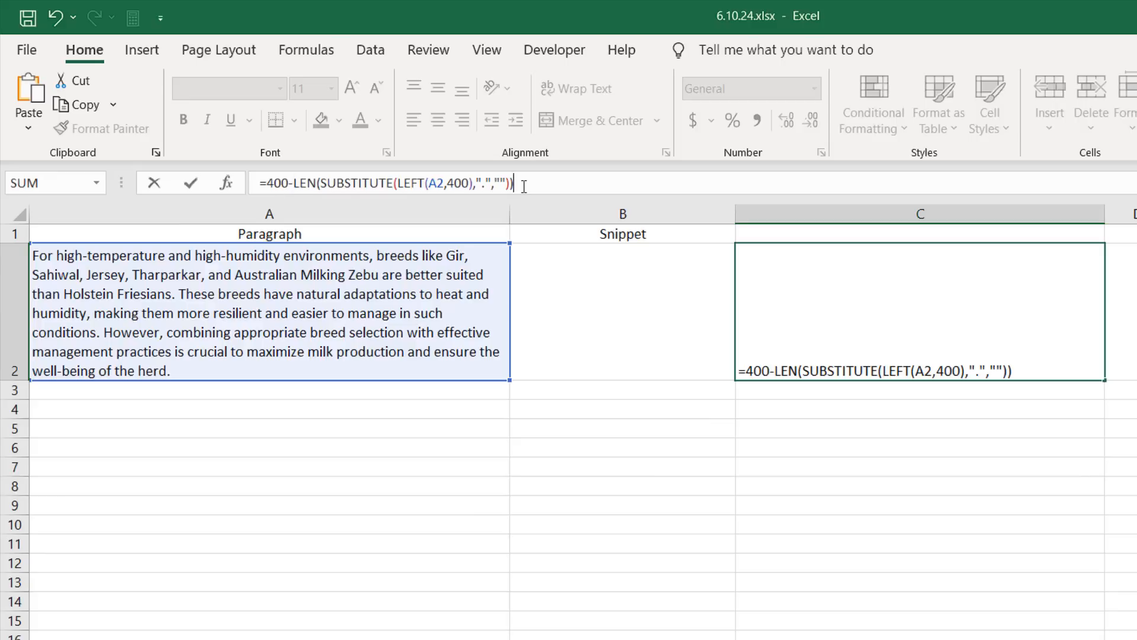
key("Return")
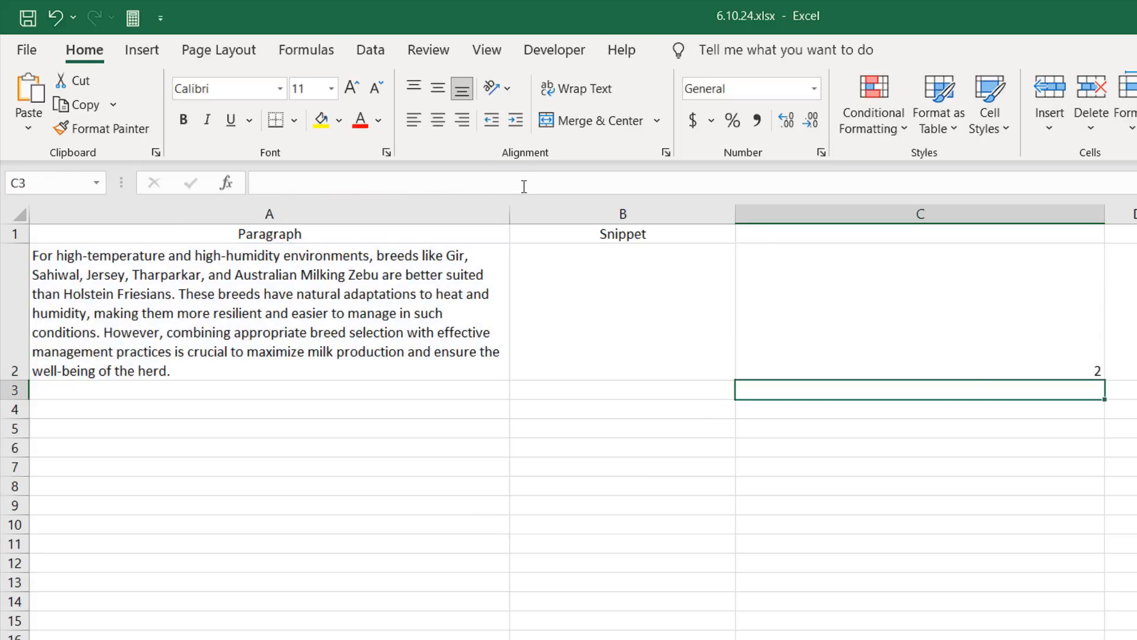
left_click(1051, 320)
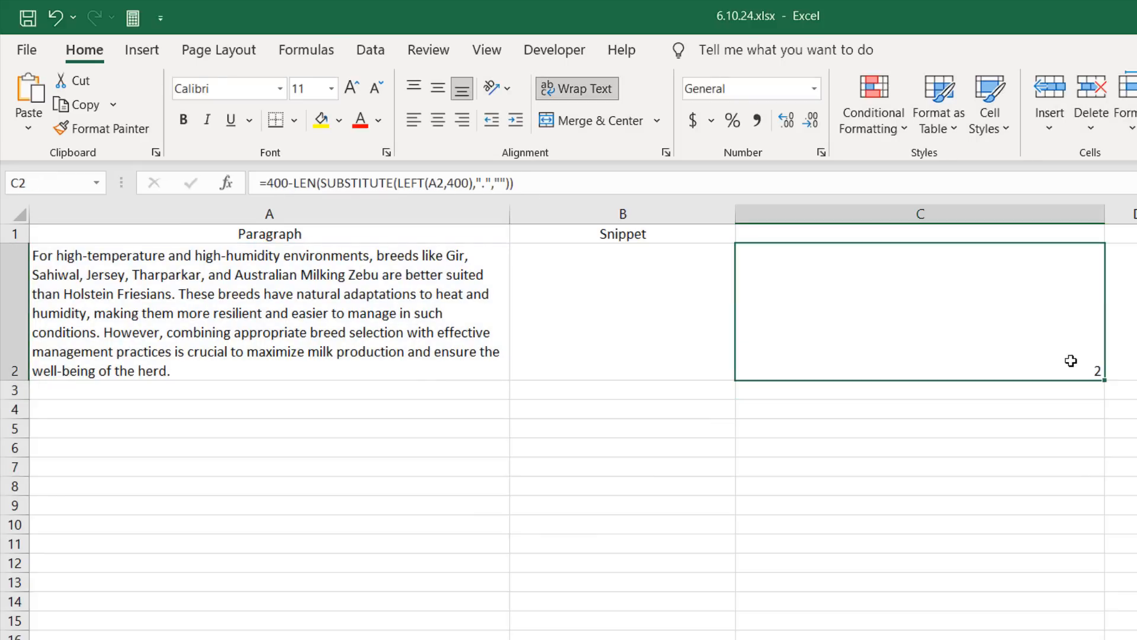
Step: Wrap the C2 formula in SUBSTITUTE(A2,".","/",…) so the full stop at that counted instance becomes "/"
left_click(266, 182)
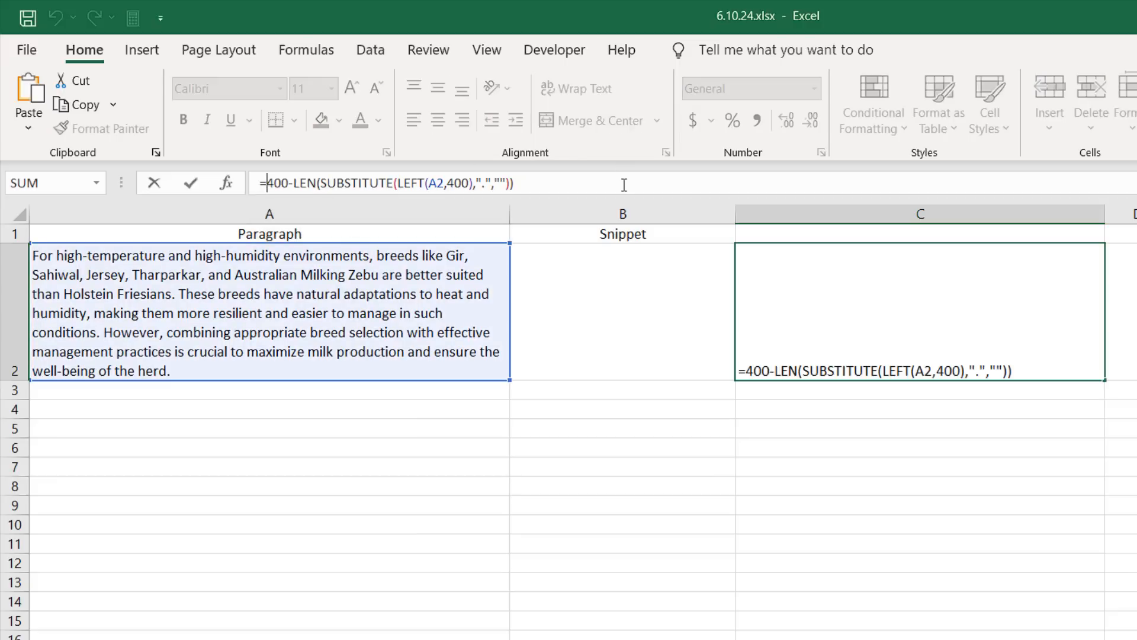
type("Sub")
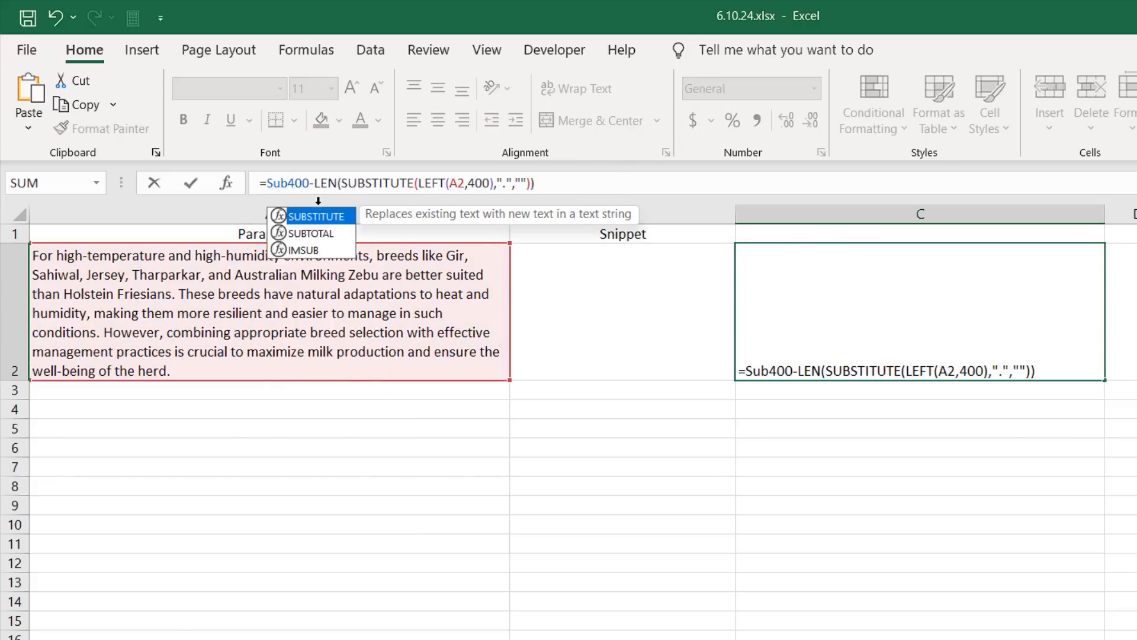
double_click(319, 217)
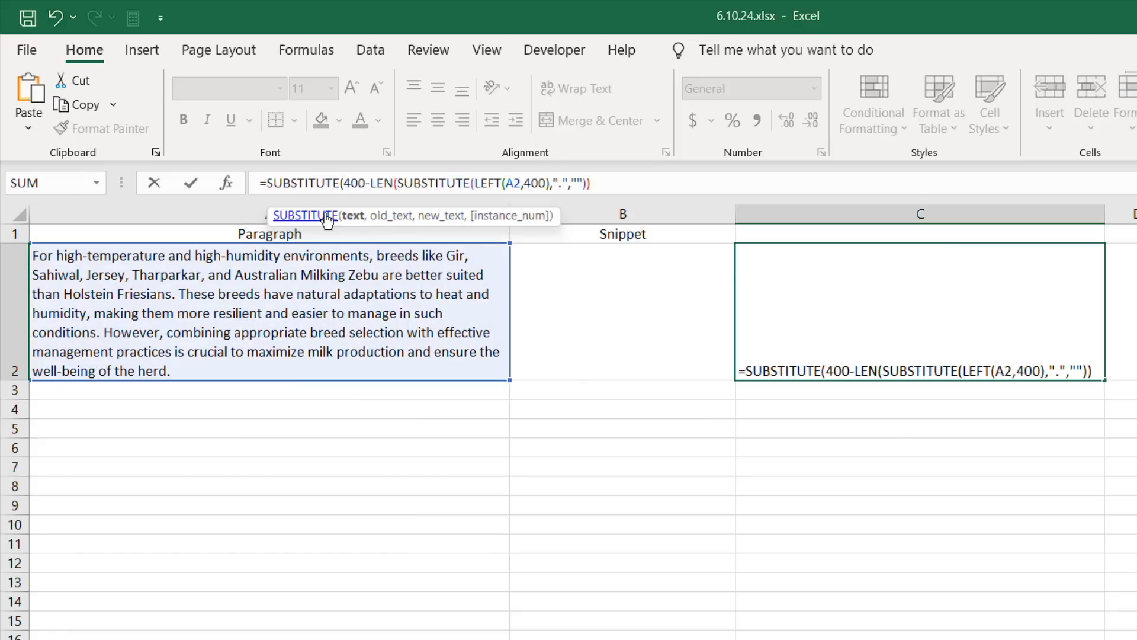
left_click(188, 292)
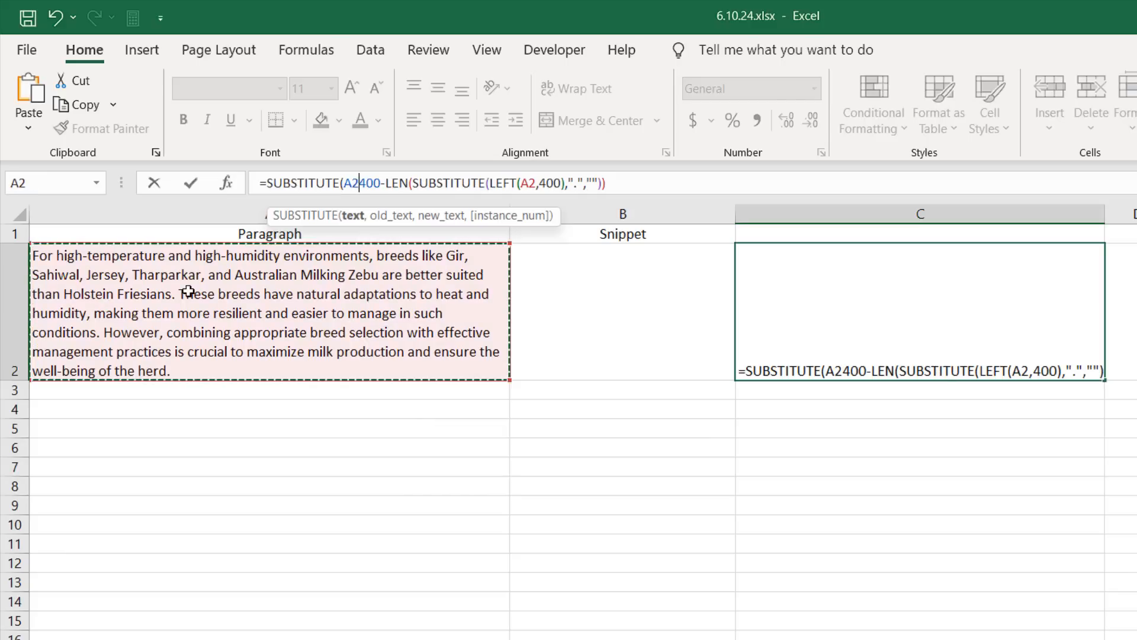
type(",")
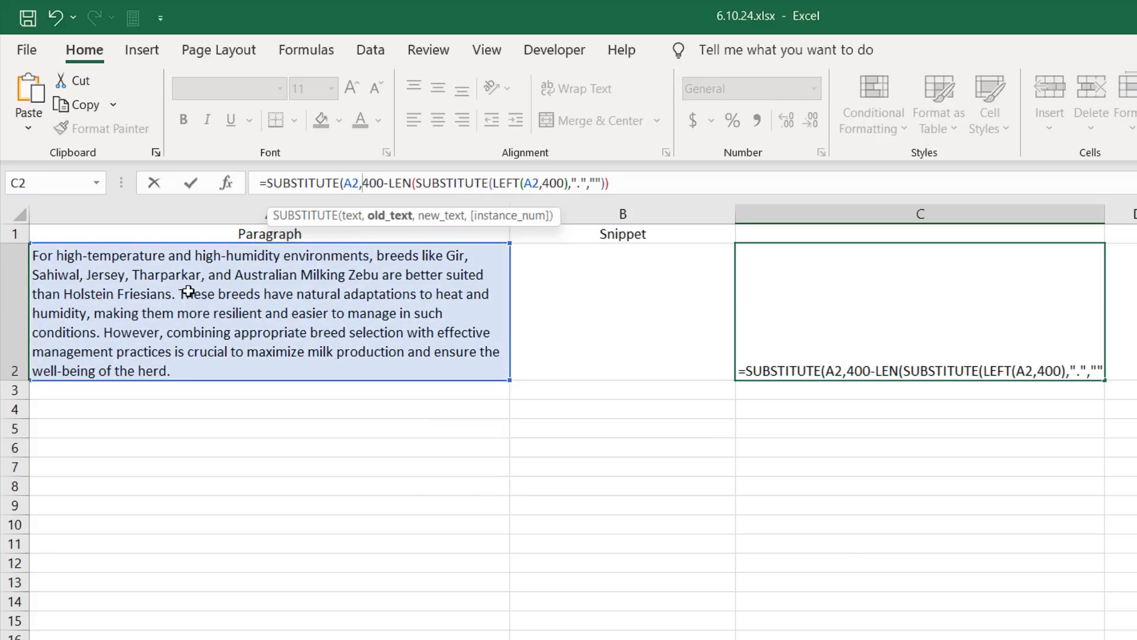
type("\".")
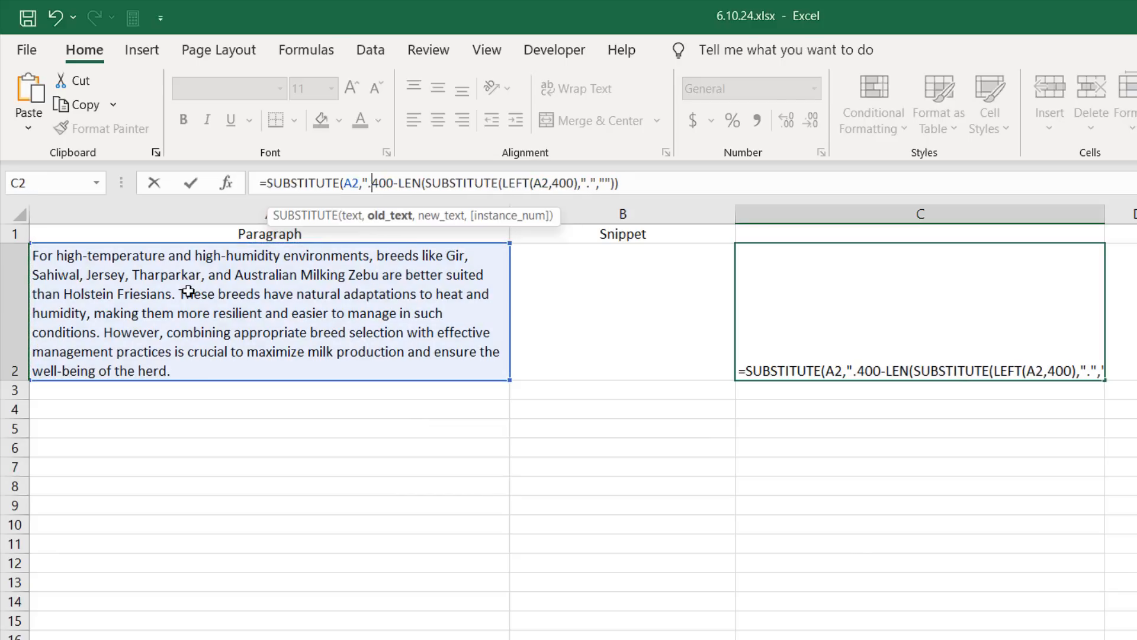
type("\"")
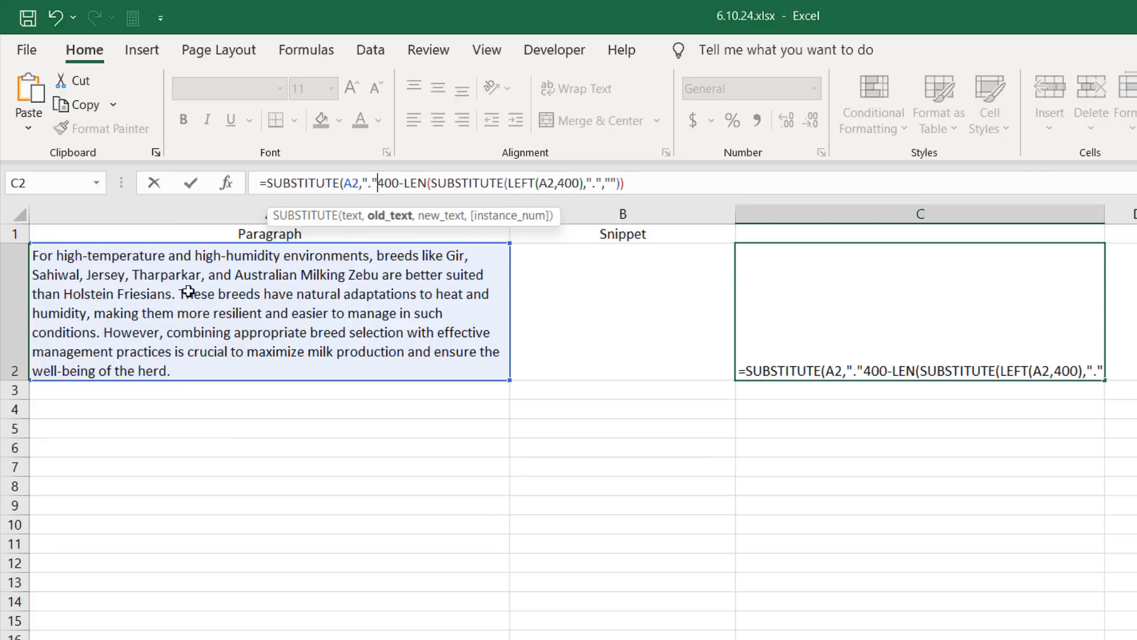
type(",")
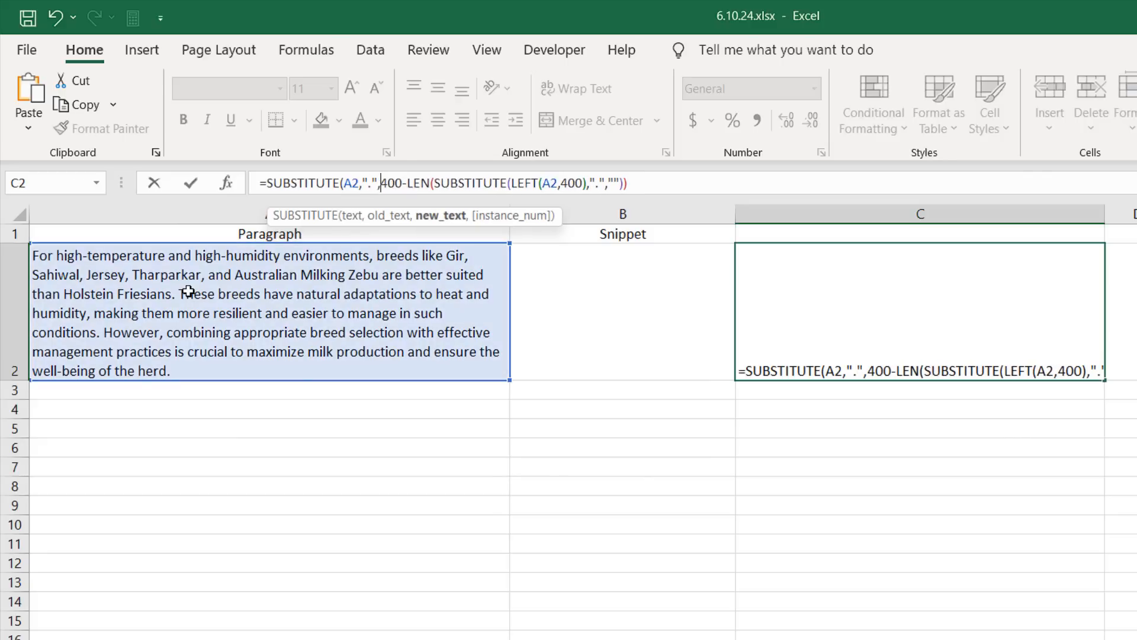
type("\"/")
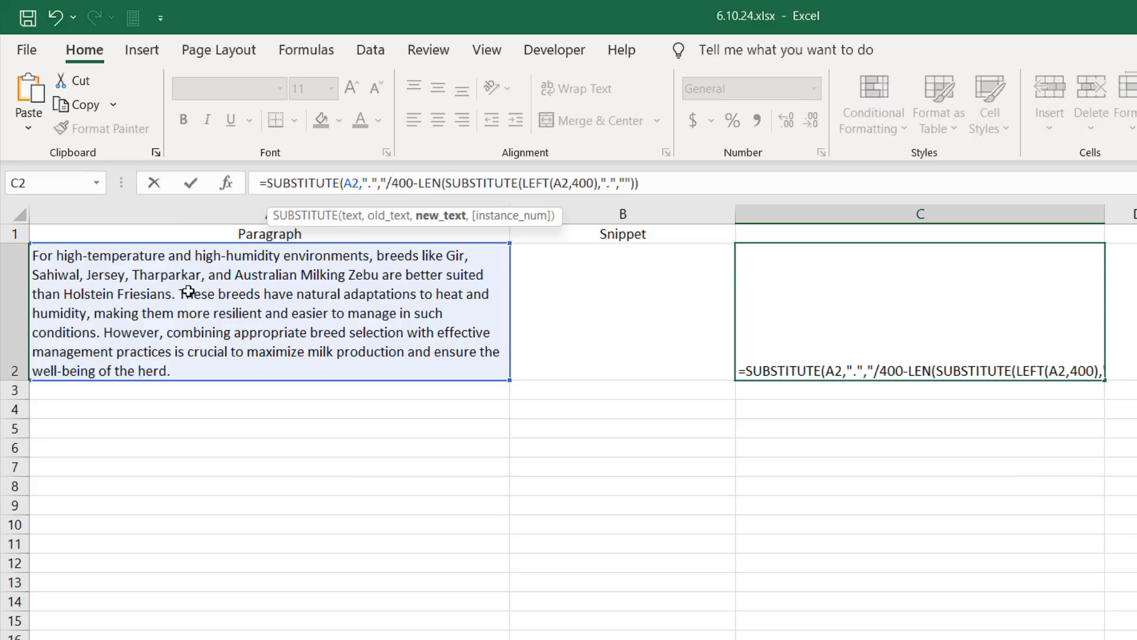
type("\",")
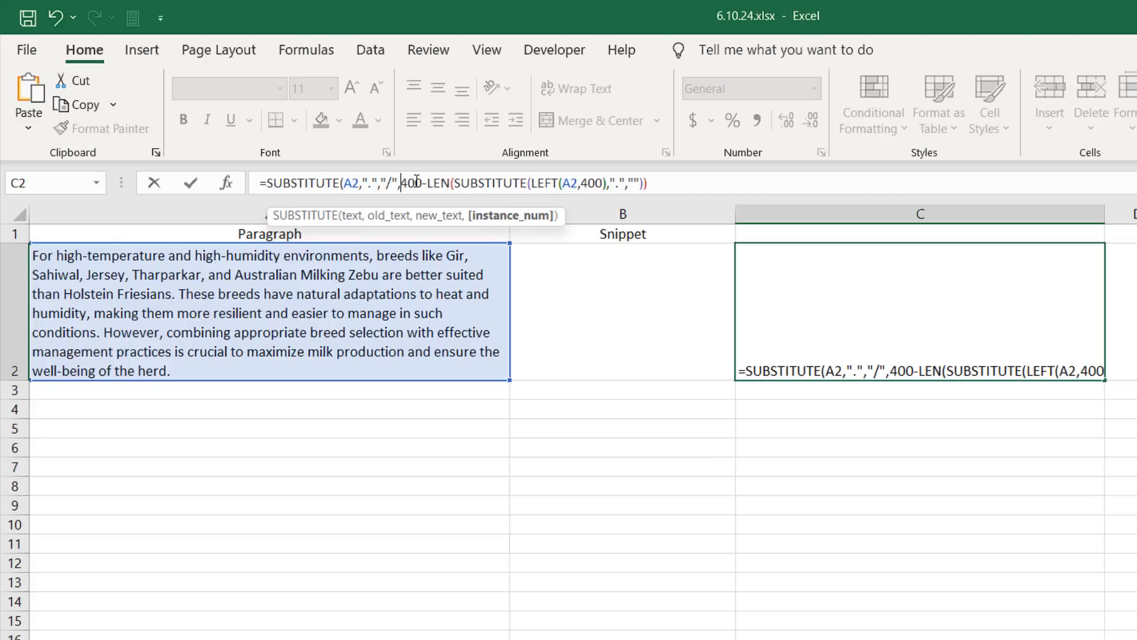
left_click(699, 182)
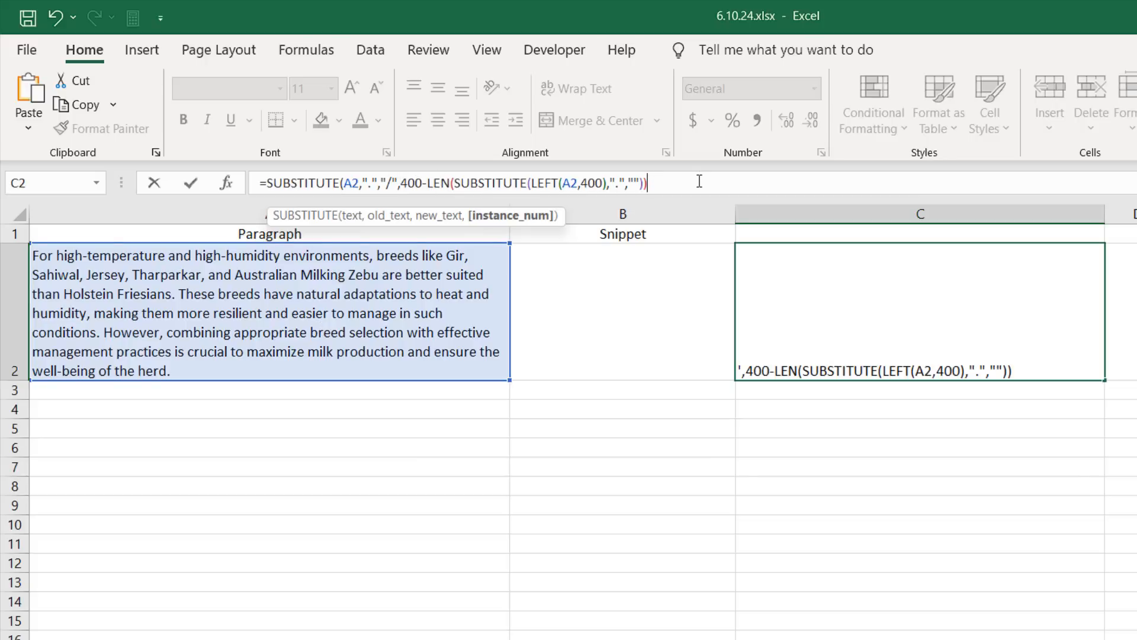
type(")")
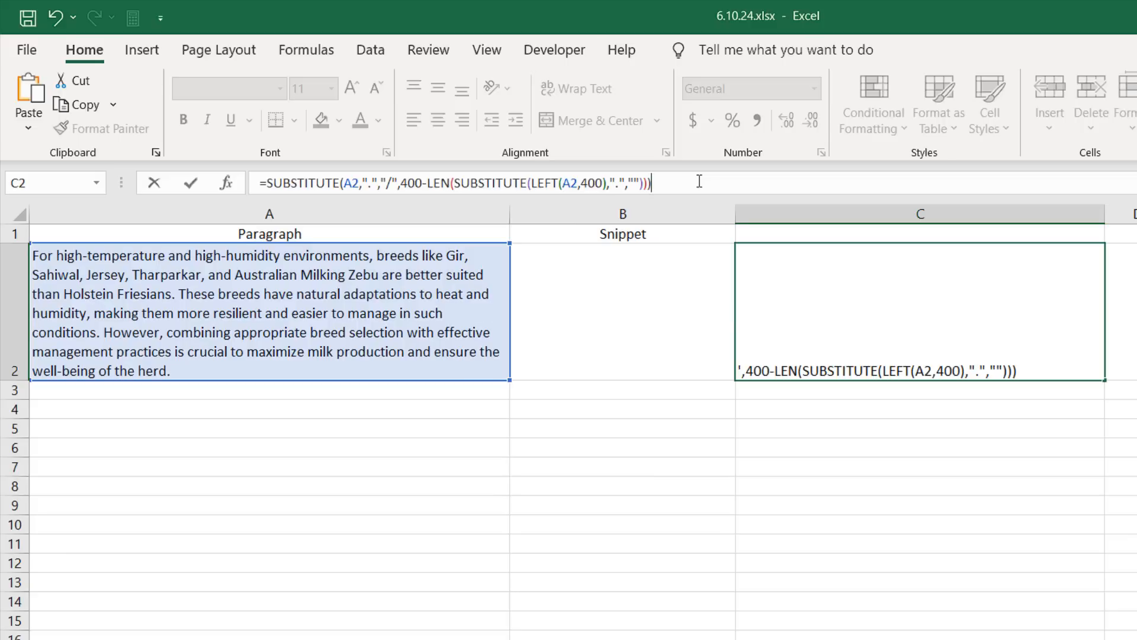
key("Return")
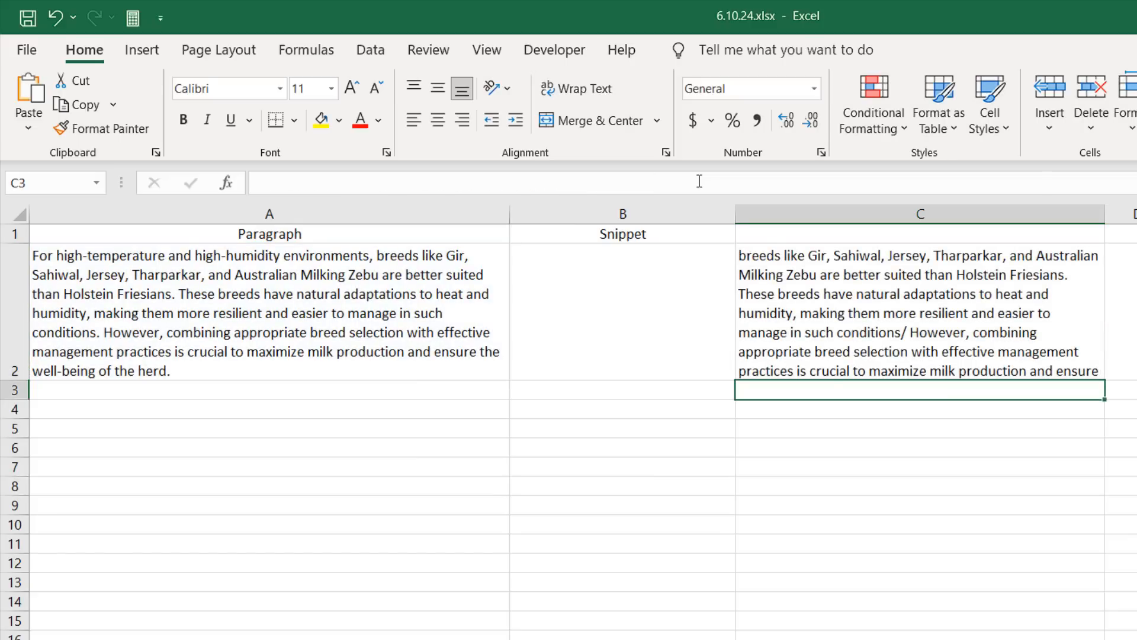
Step: Wrap the C2 formula in FIND to return the position of "/" in the substituted text
left_click(909, 345)
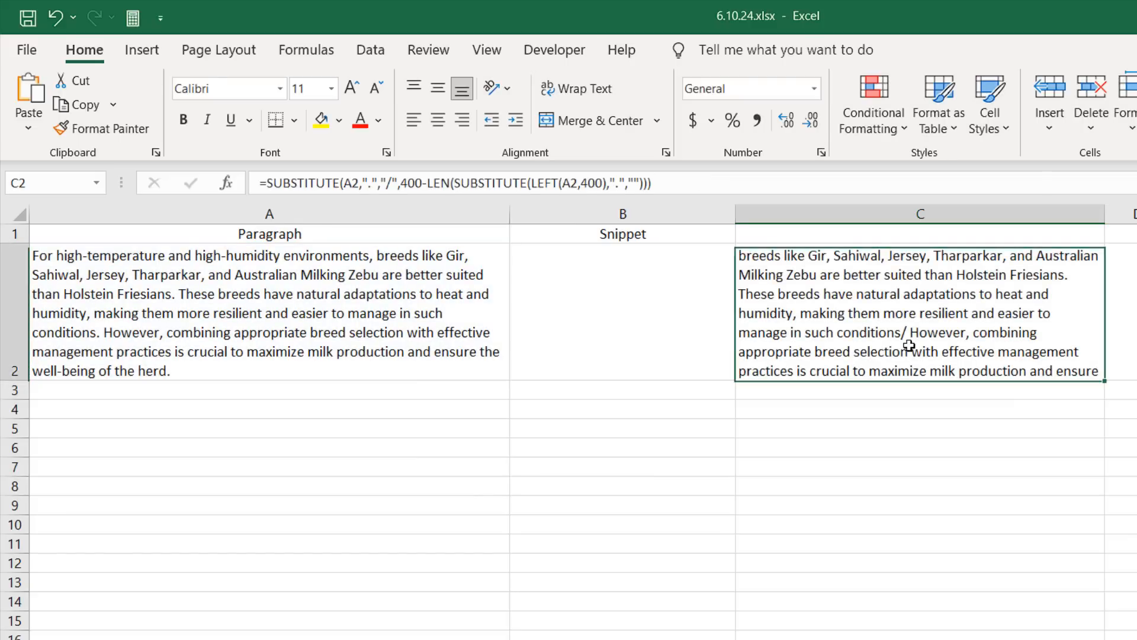
left_click(275, 177)
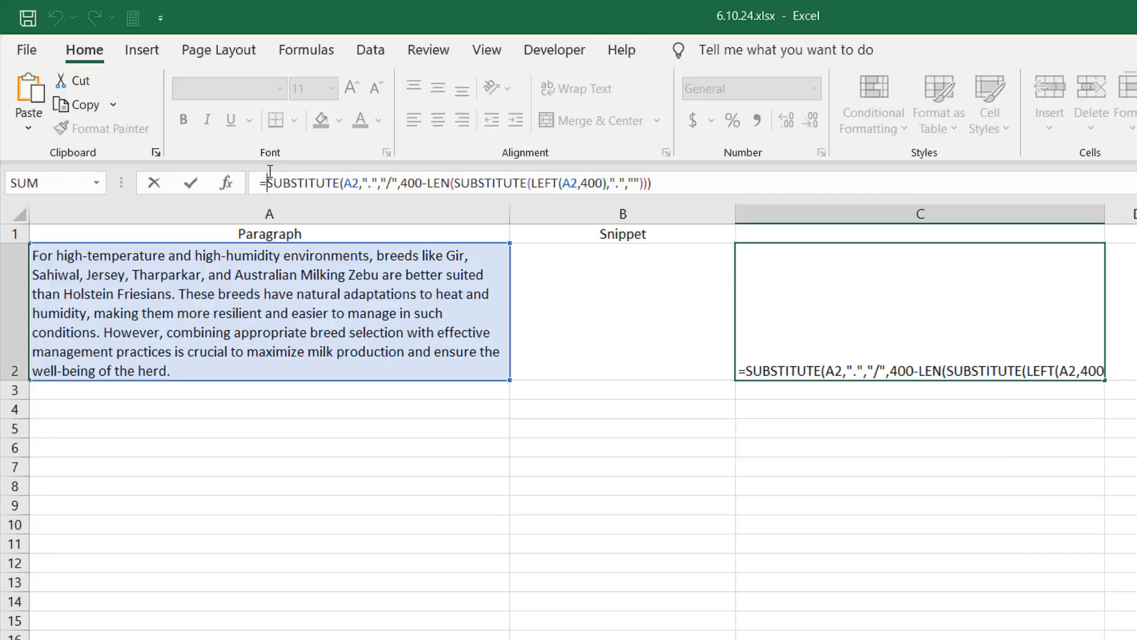
type("Fin")
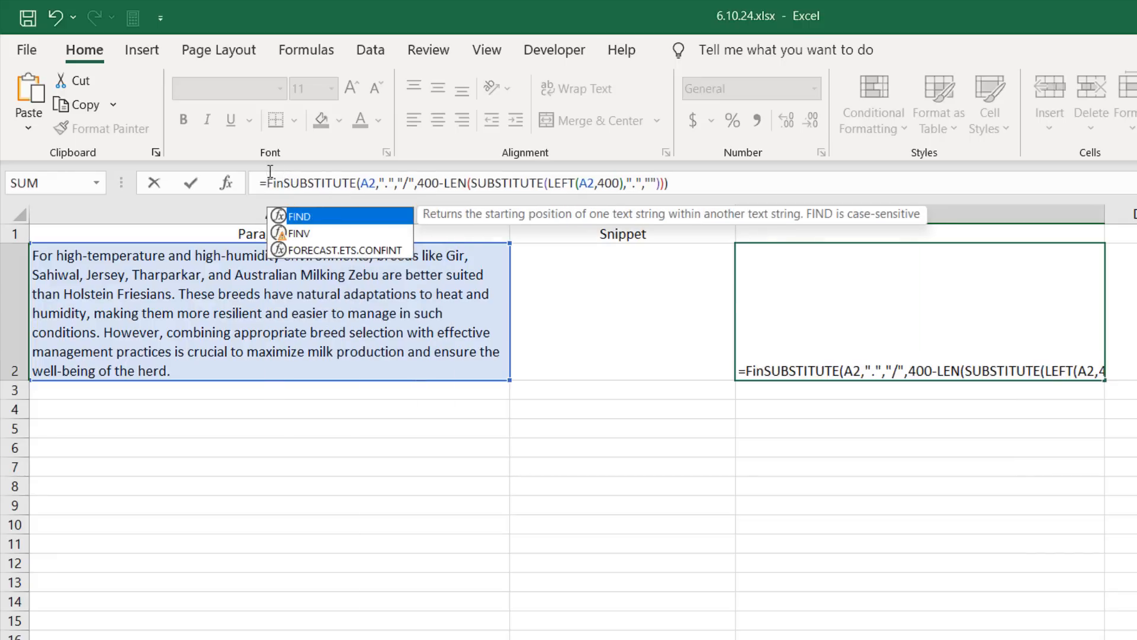
double_click(333, 219)
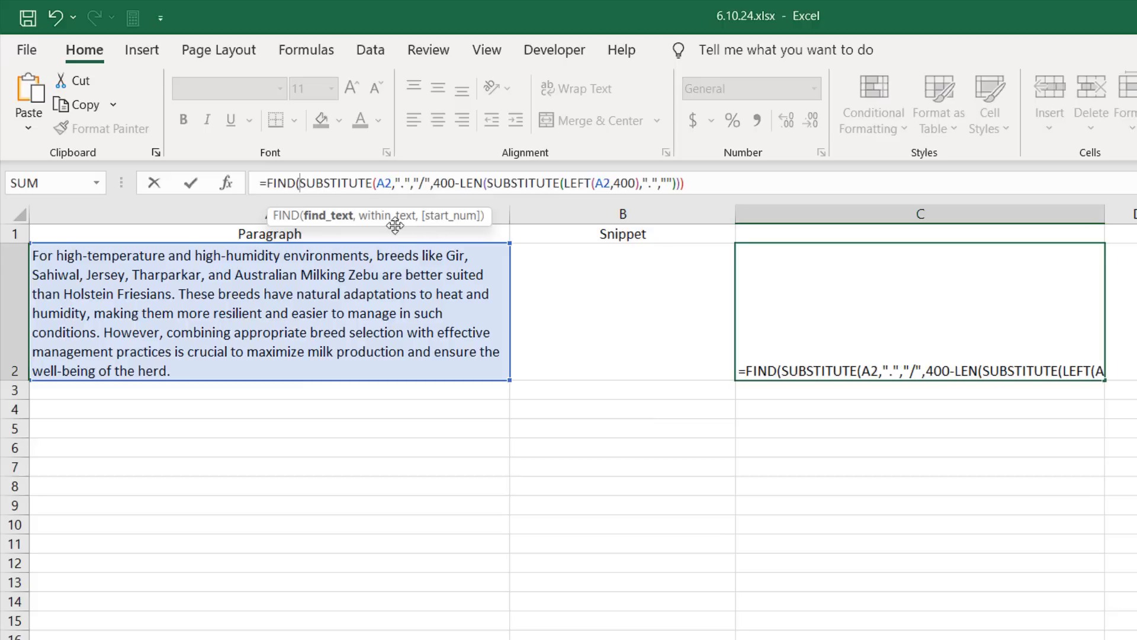
type("\"/")
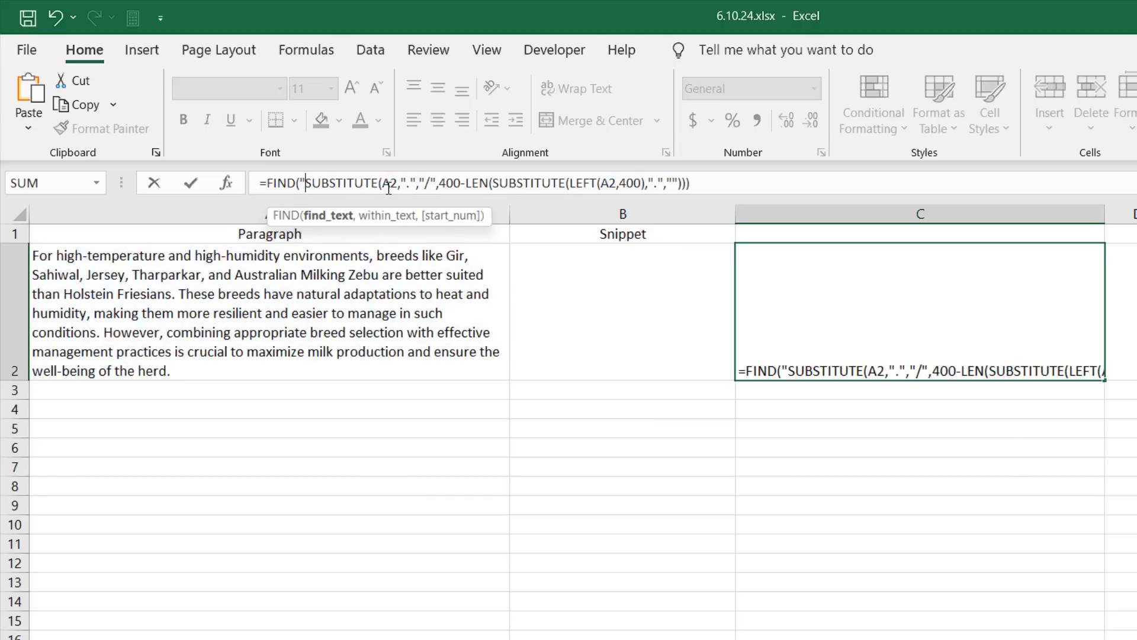
type("\",")
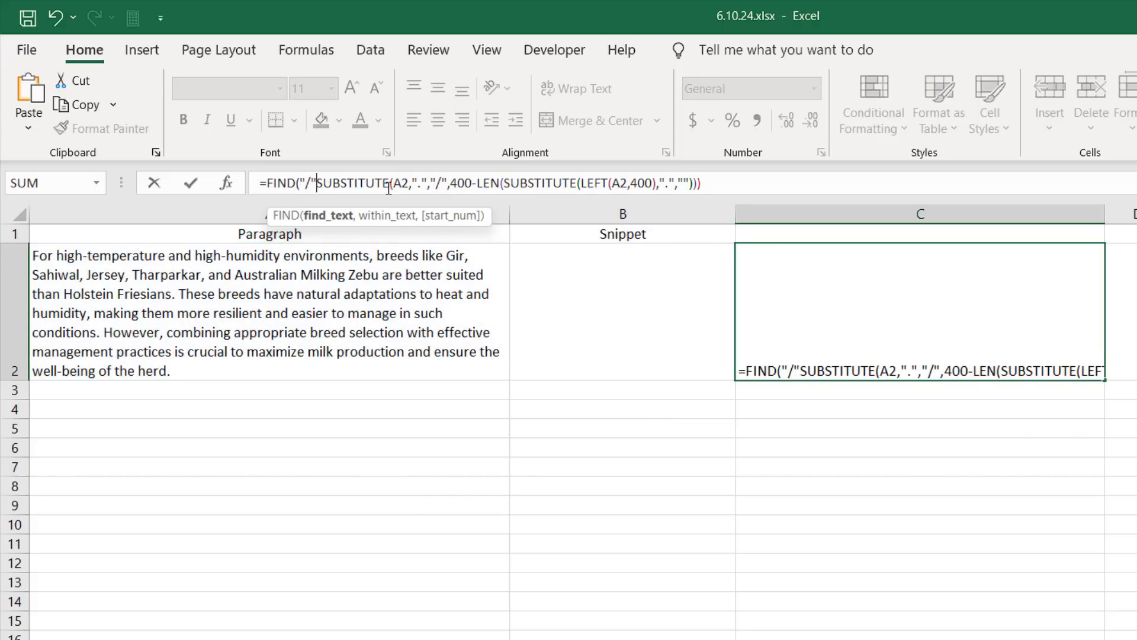
left_click(740, 184)
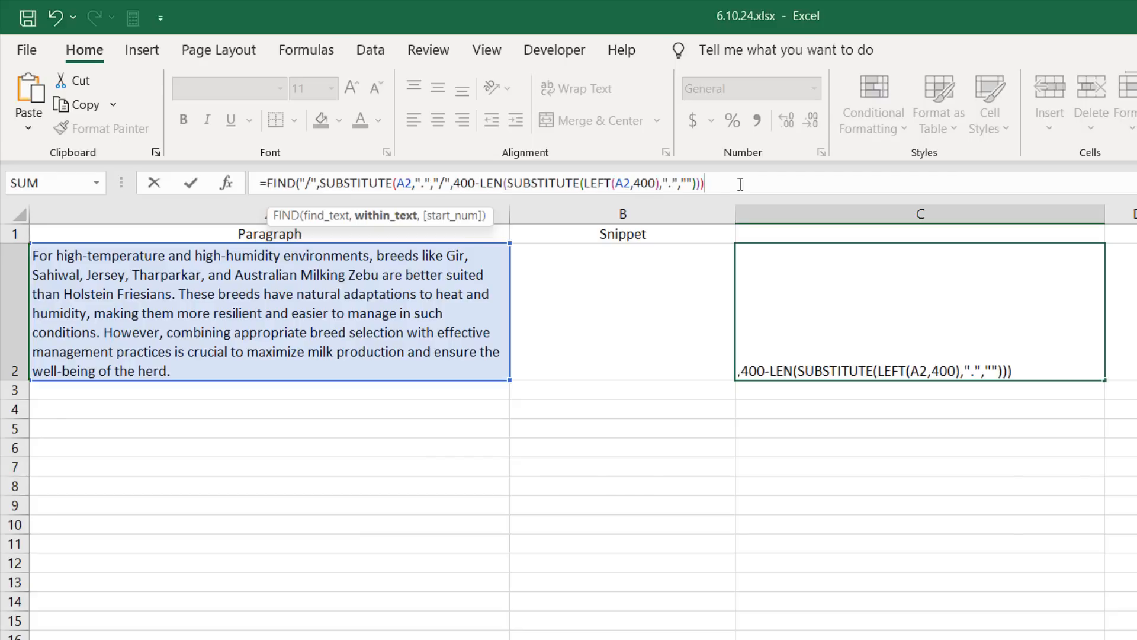
type(")")
key("Return")
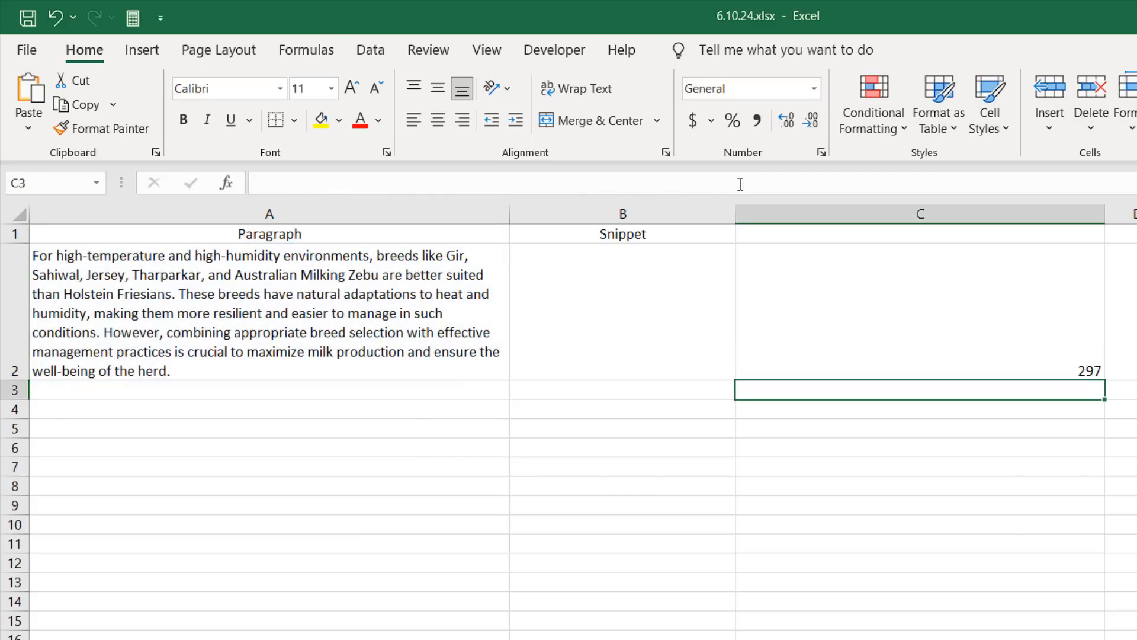
Step: Wrap the C2 formula in LEFT with A2 as the text, extracting the paragraph up to that position
left_click(874, 286)
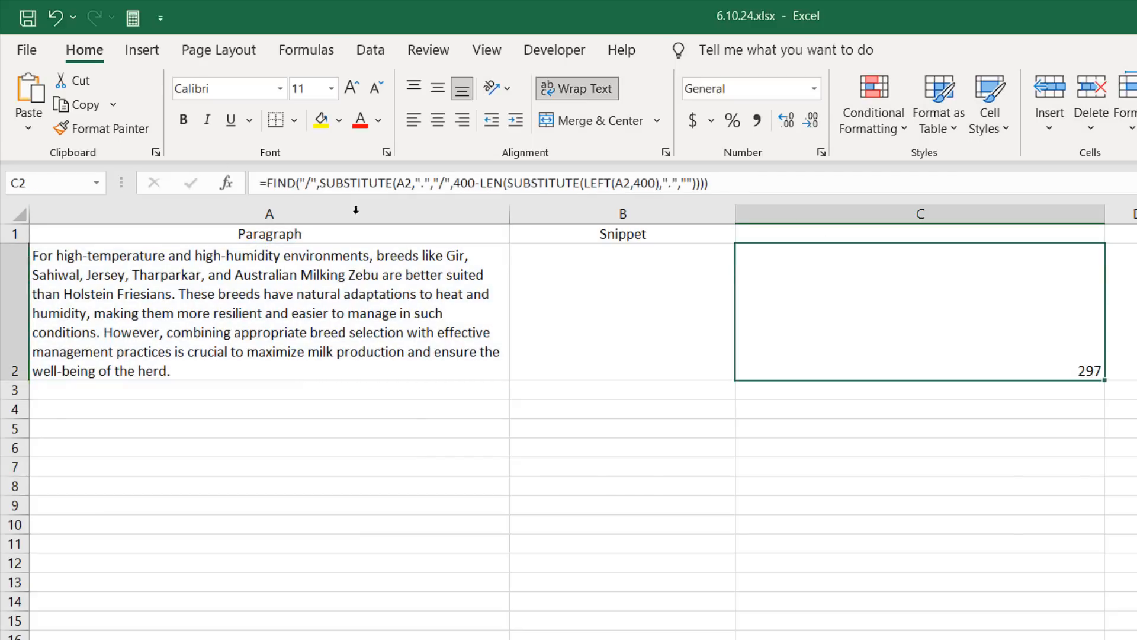
left_click(269, 182)
type("Left")
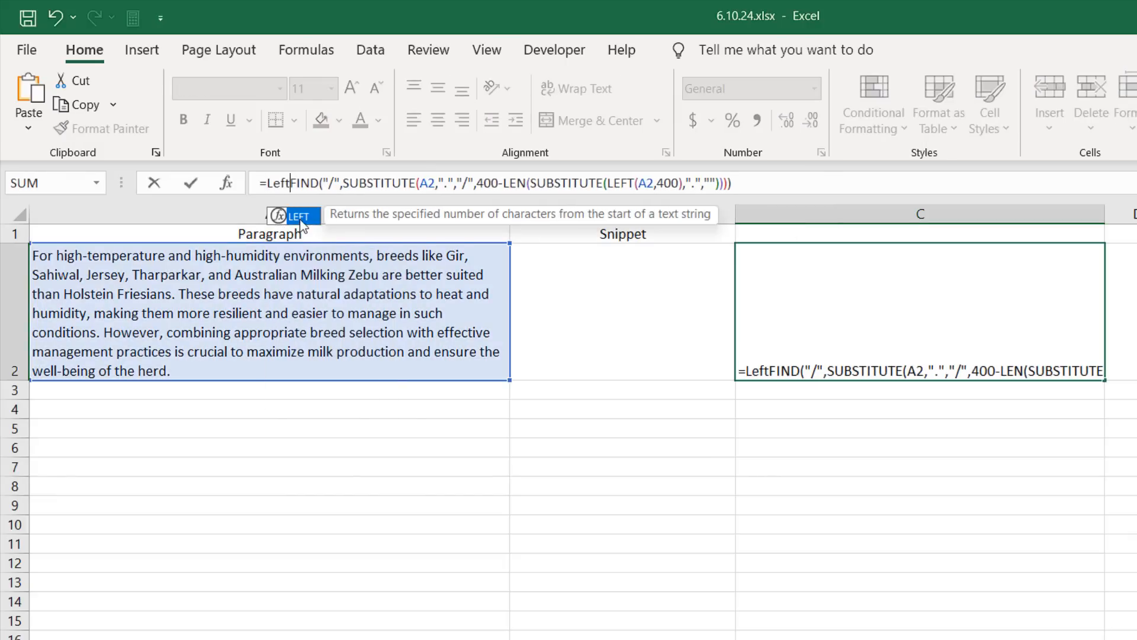
key("Tab")
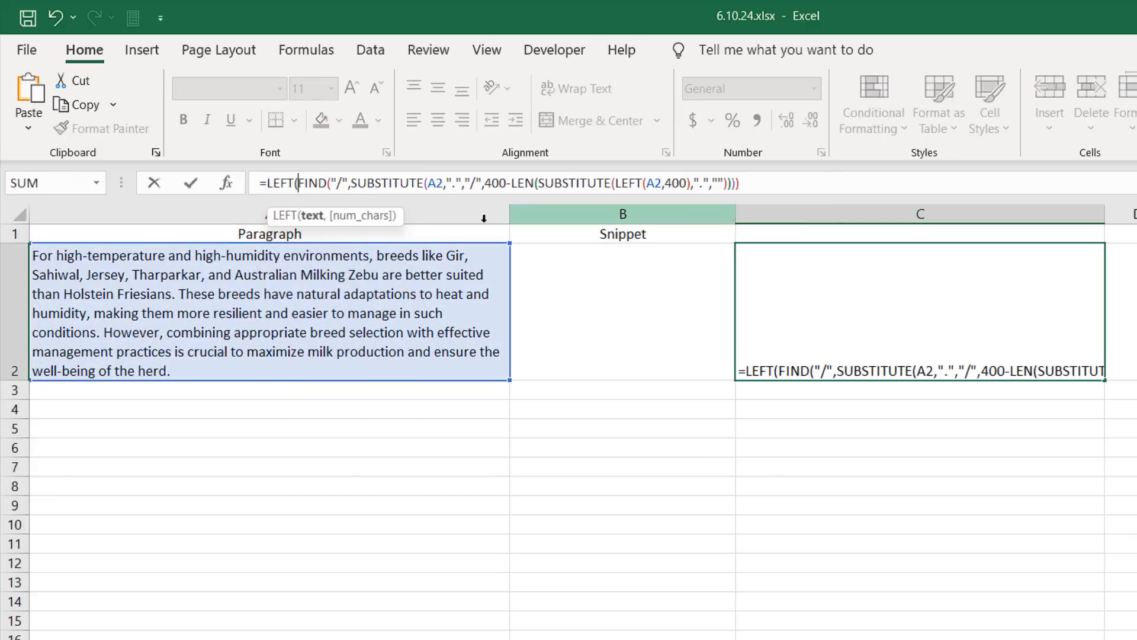
left_click(387, 287)
type(",")
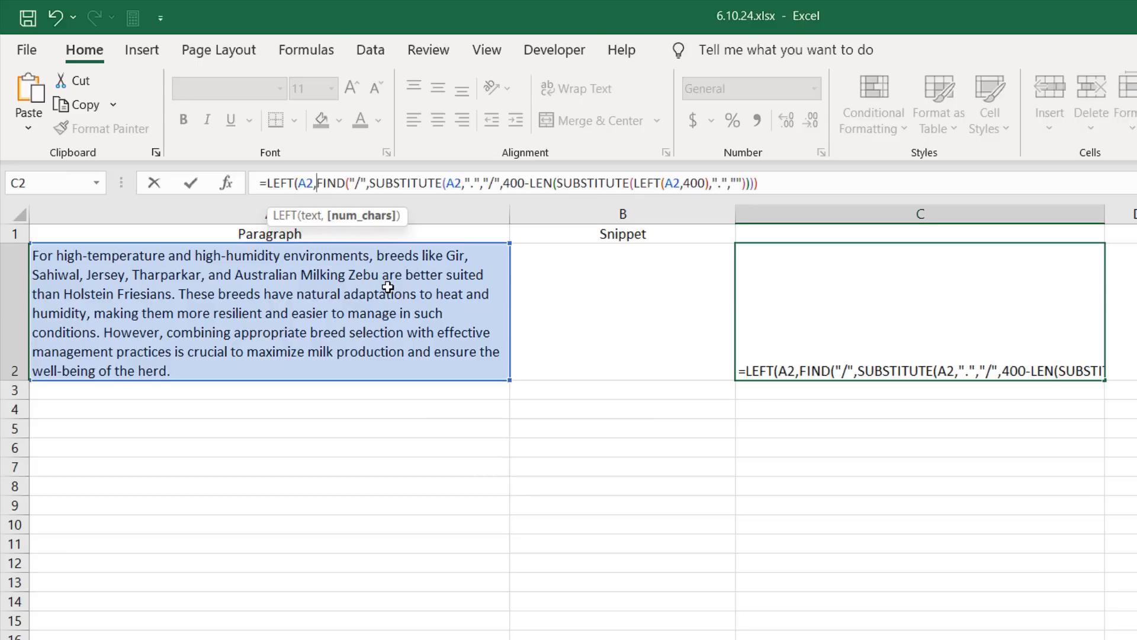
left_click(772, 184)
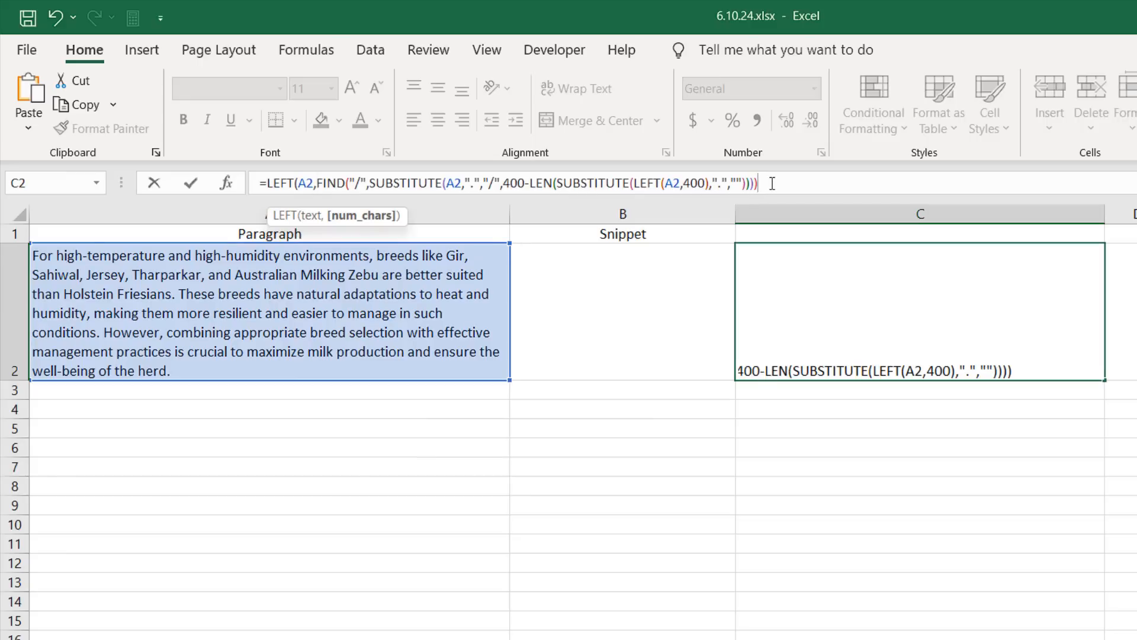
type(")")
key("Return")
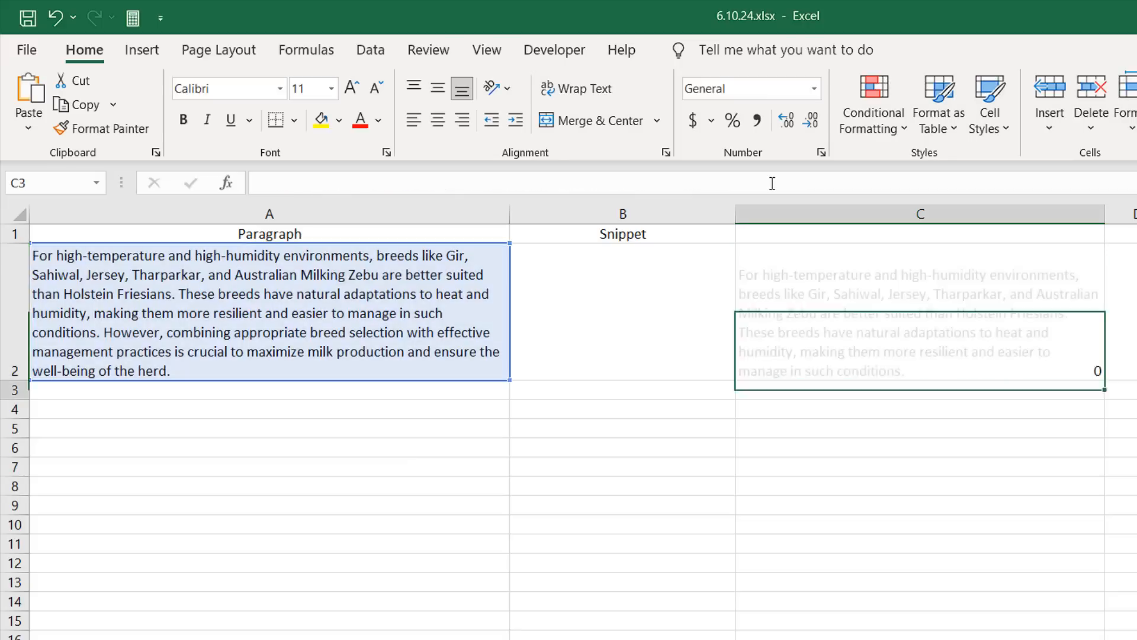
left_click(931, 309)
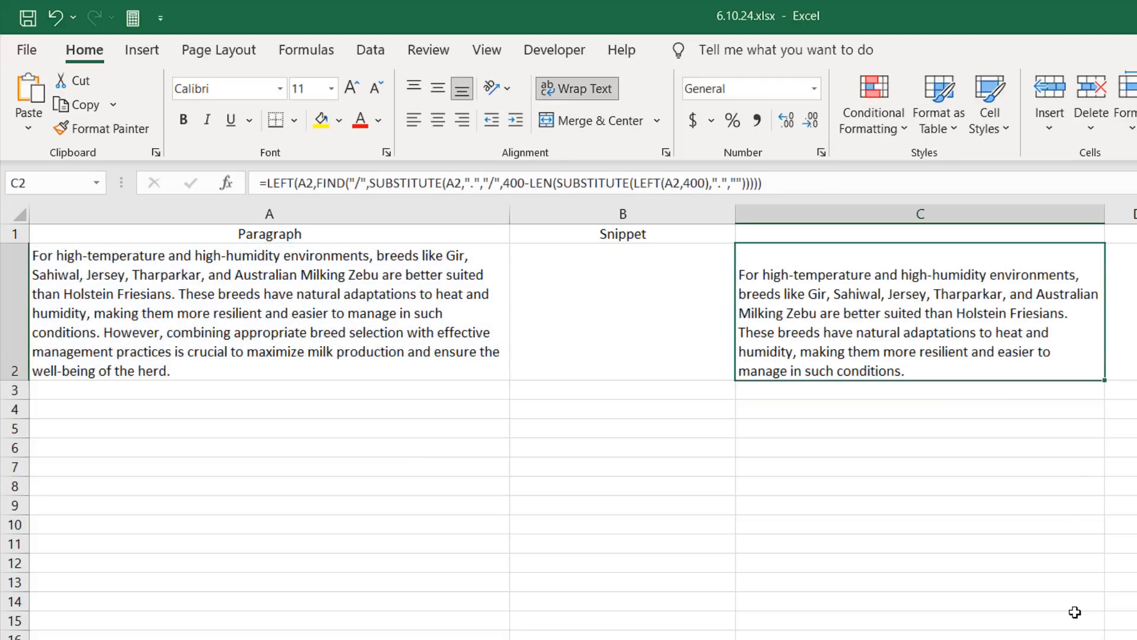